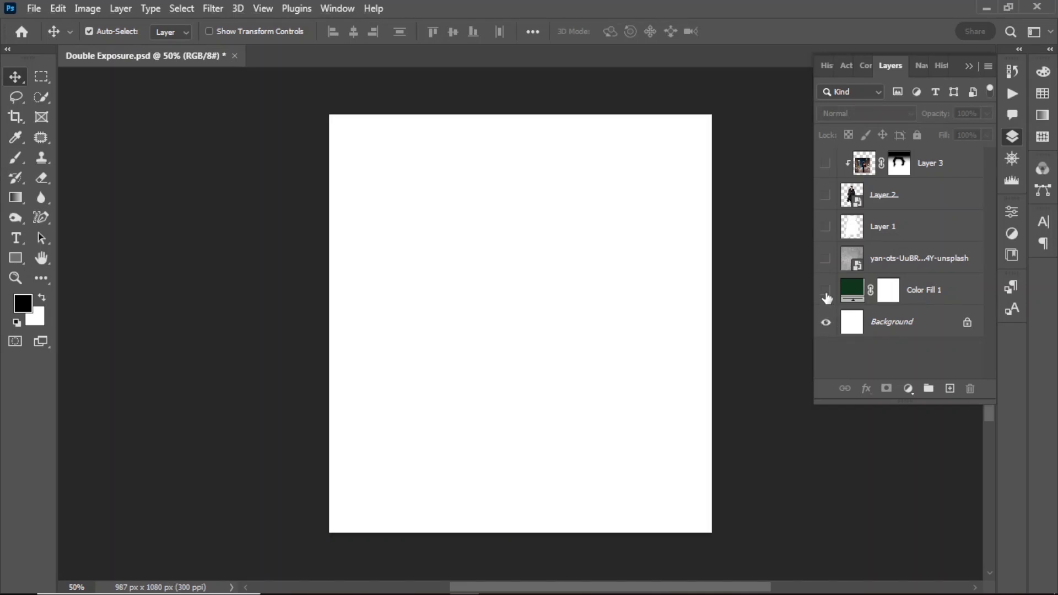
# - Turn on the green fill, textured green, bear, man and city street layers to preview the composite
pyautogui.click(826, 292)
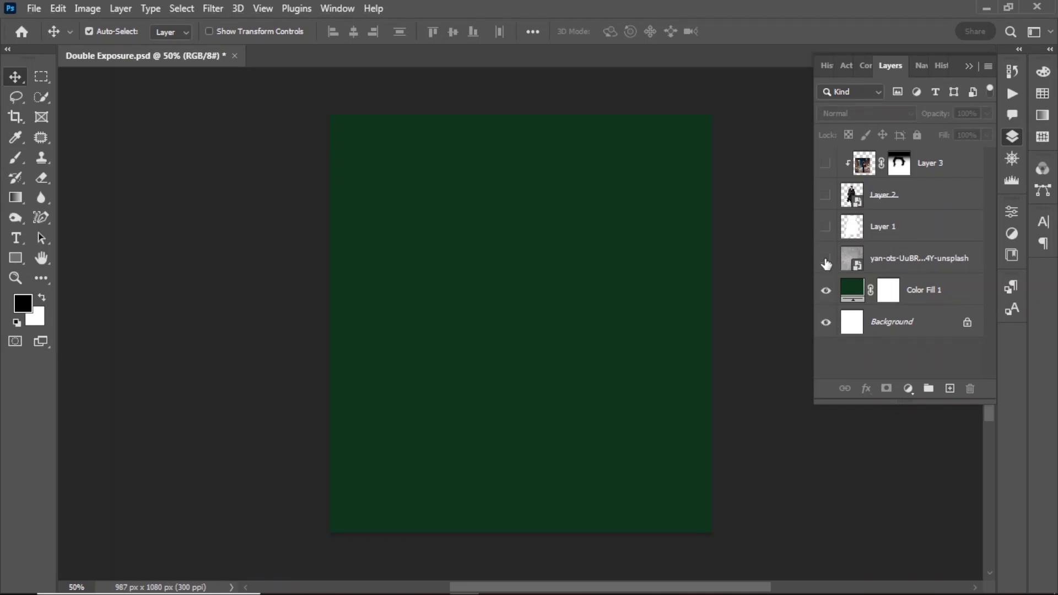
pyautogui.click(825, 260)
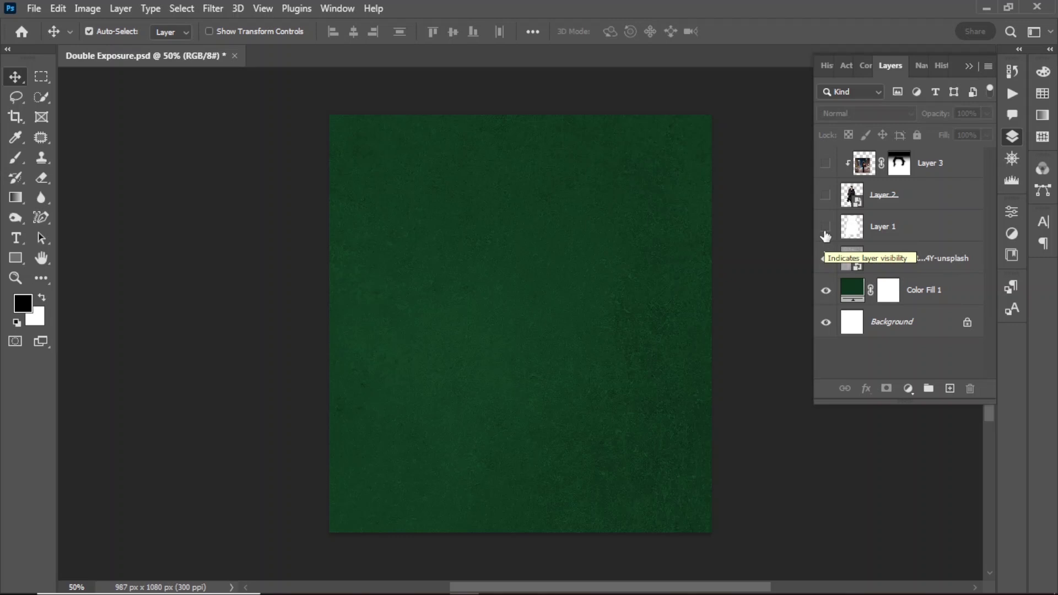
pyautogui.click(825, 228)
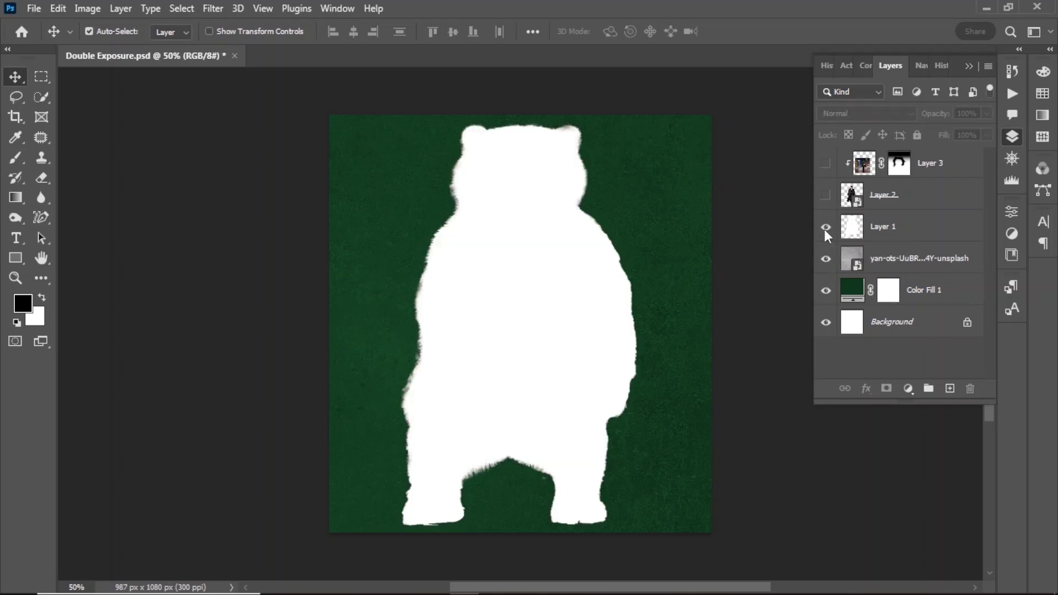
pyautogui.click(825, 197)
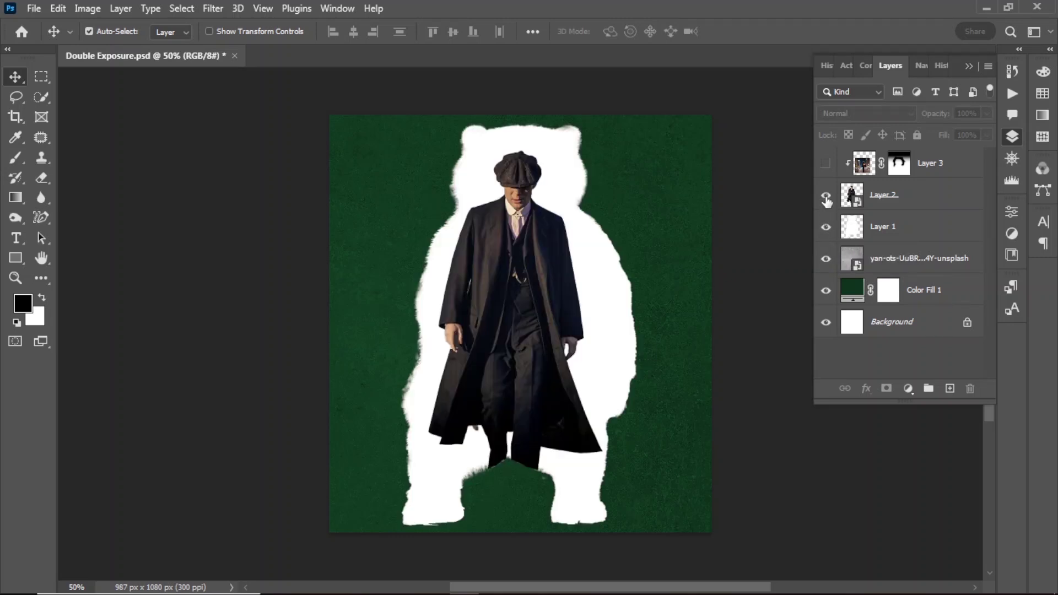
pyautogui.click(825, 165)
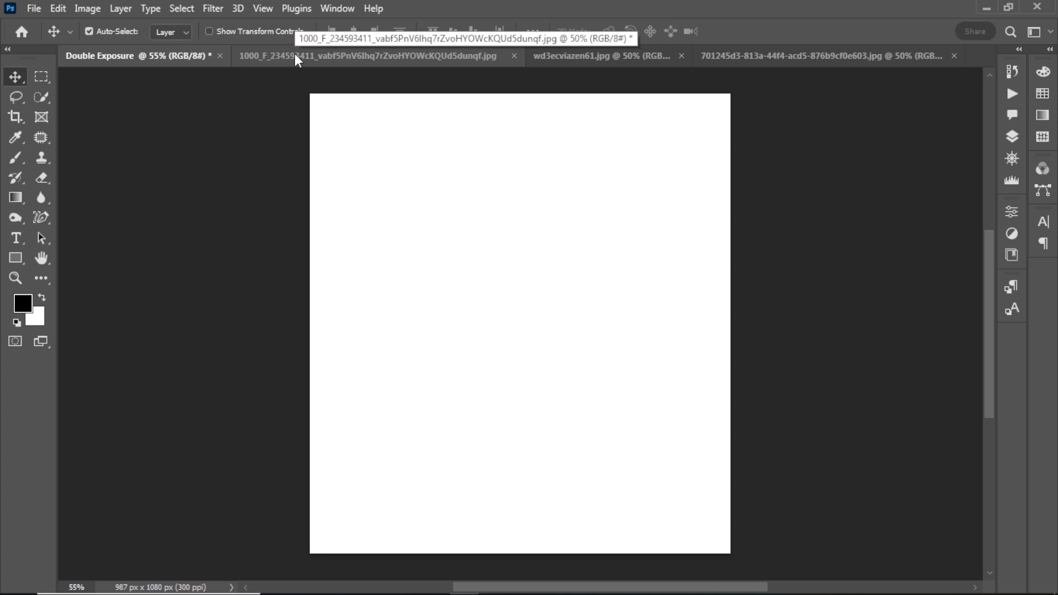
# - Look through the bear, man-in-coat and backpacker street photos, ending on the bear
pyautogui.click(294, 54)
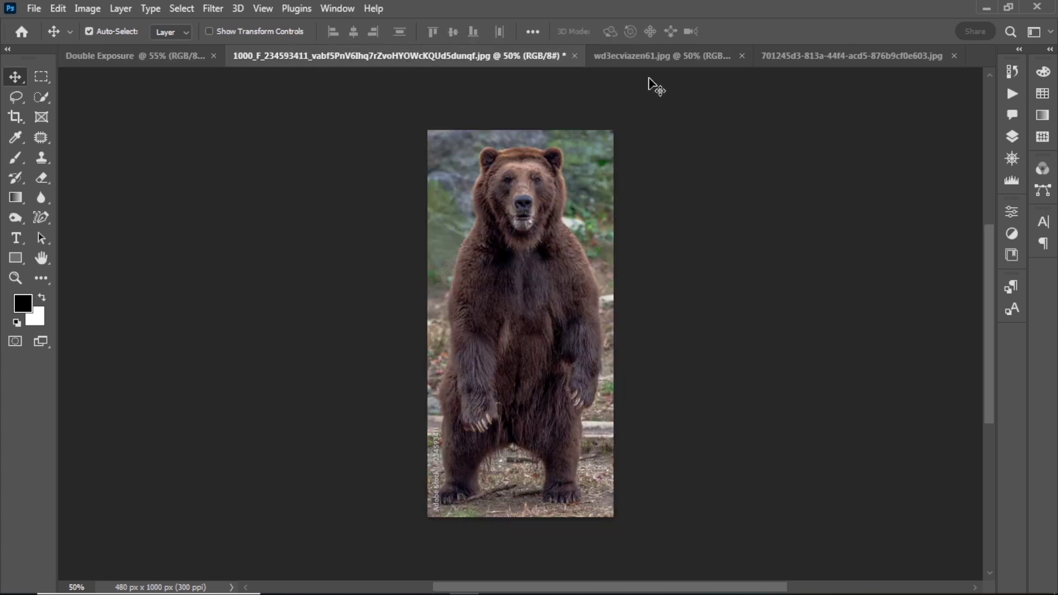
pyautogui.click(672, 58)
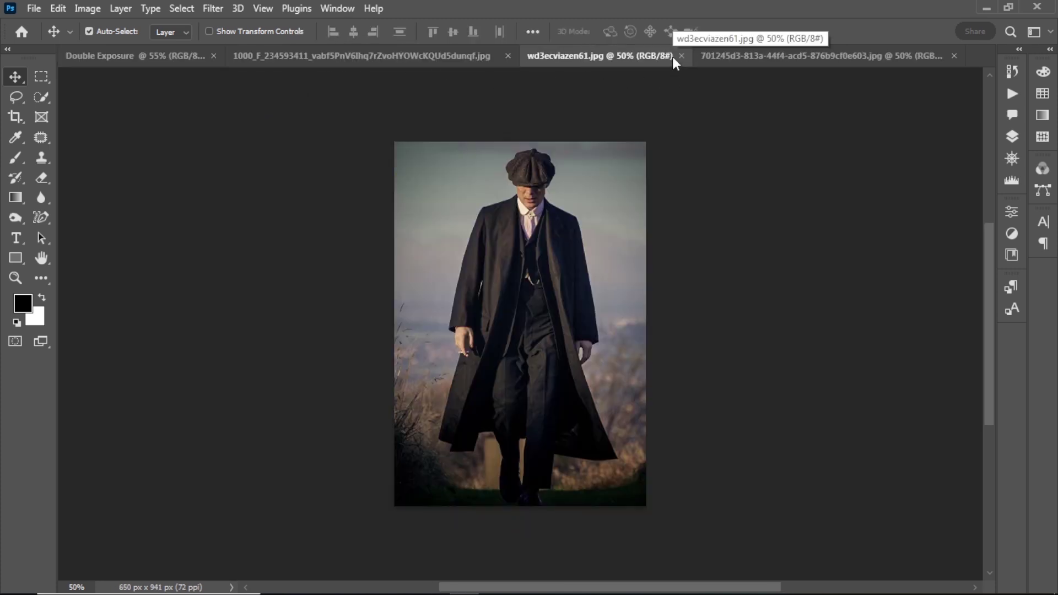
pyautogui.click(821, 55)
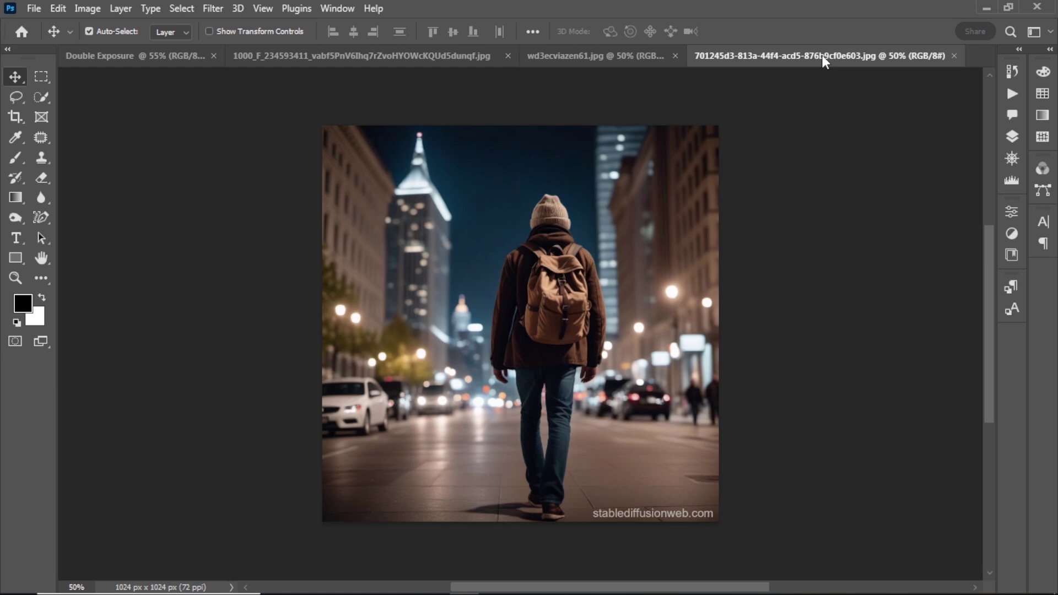
pyautogui.click(396, 55)
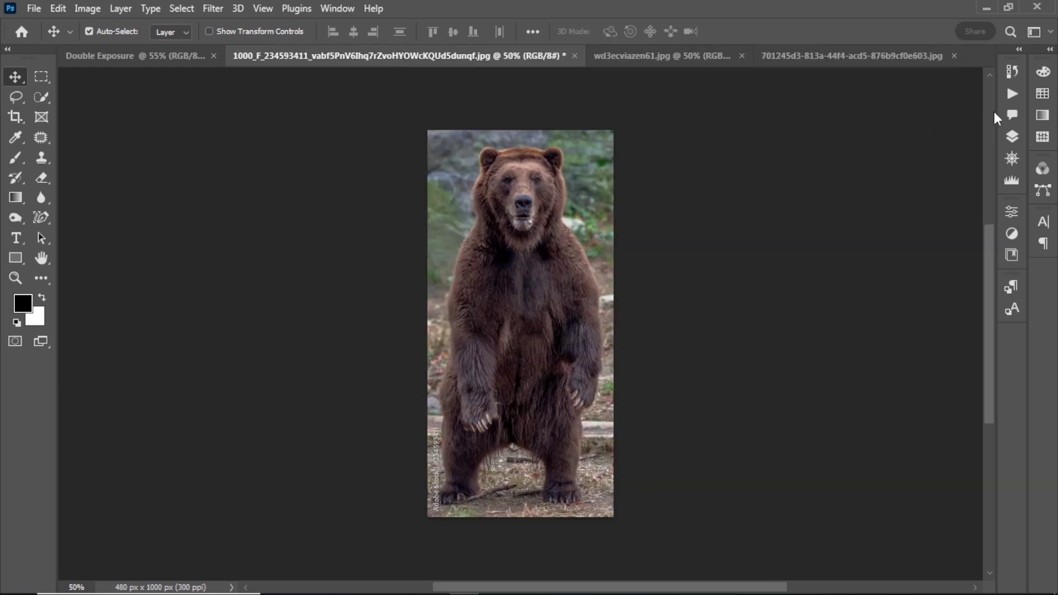
# - Select the bear as the subject and copy it onto a new Layer 1
pyautogui.click(1012, 138)
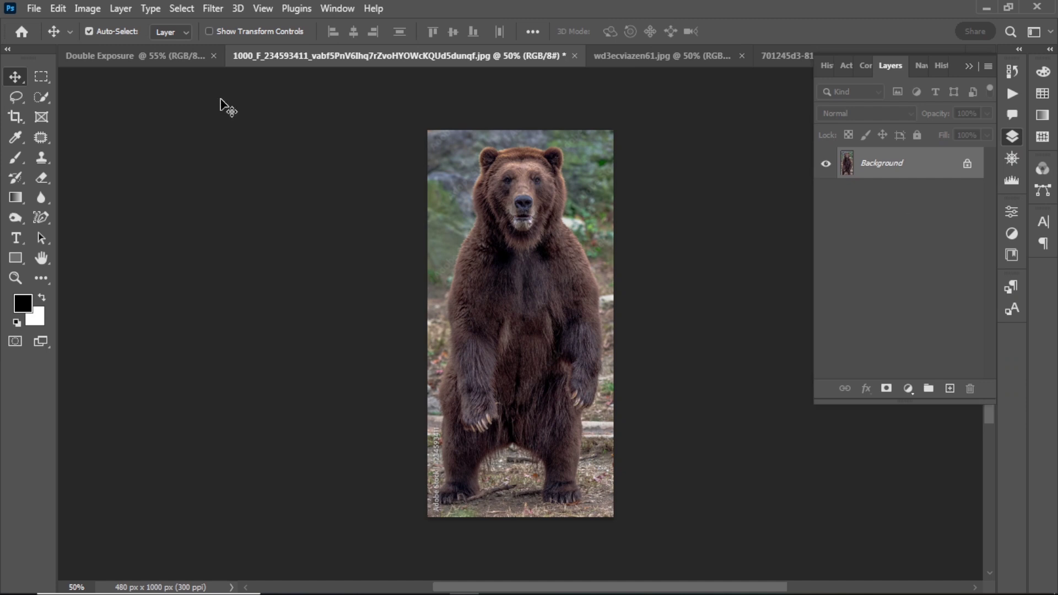
pyautogui.click(181, 9)
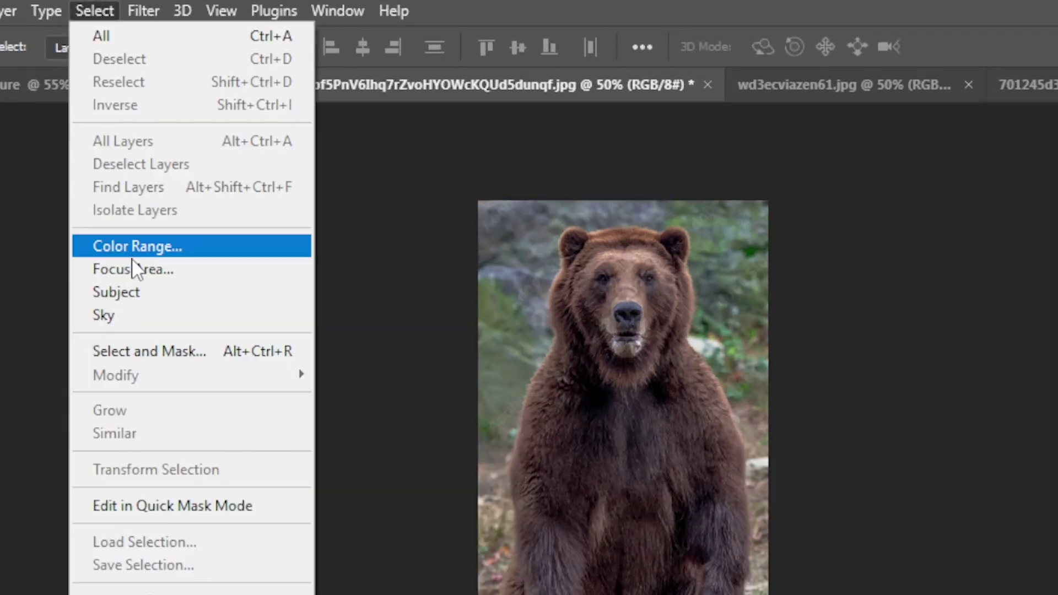
pyautogui.click(131, 291)
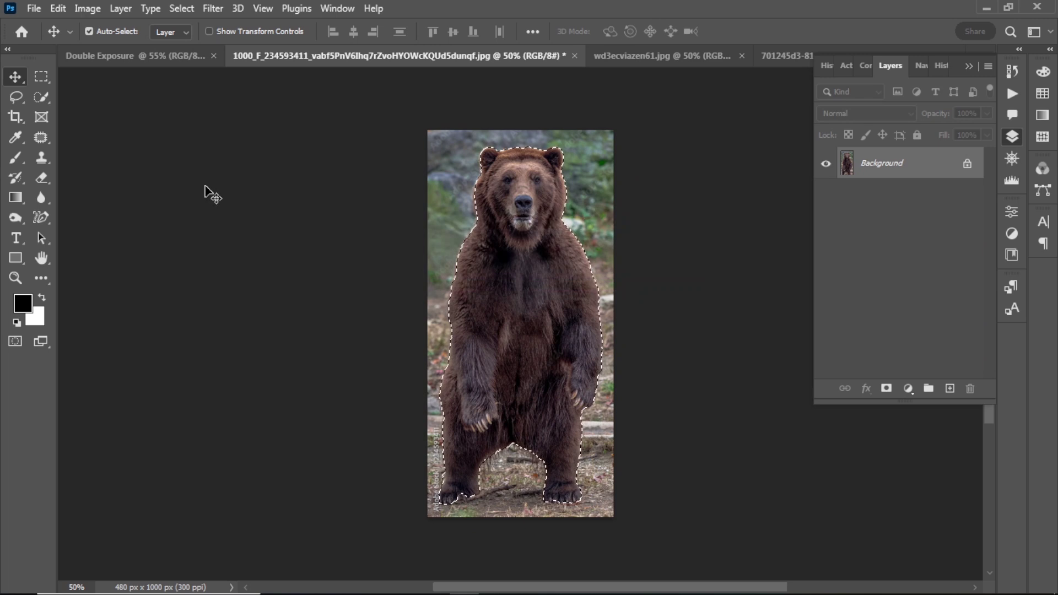
pyautogui.hotkey('ctrl', '0')
pyautogui.press('b')
pyautogui.hotkey('ctrl', 'j')
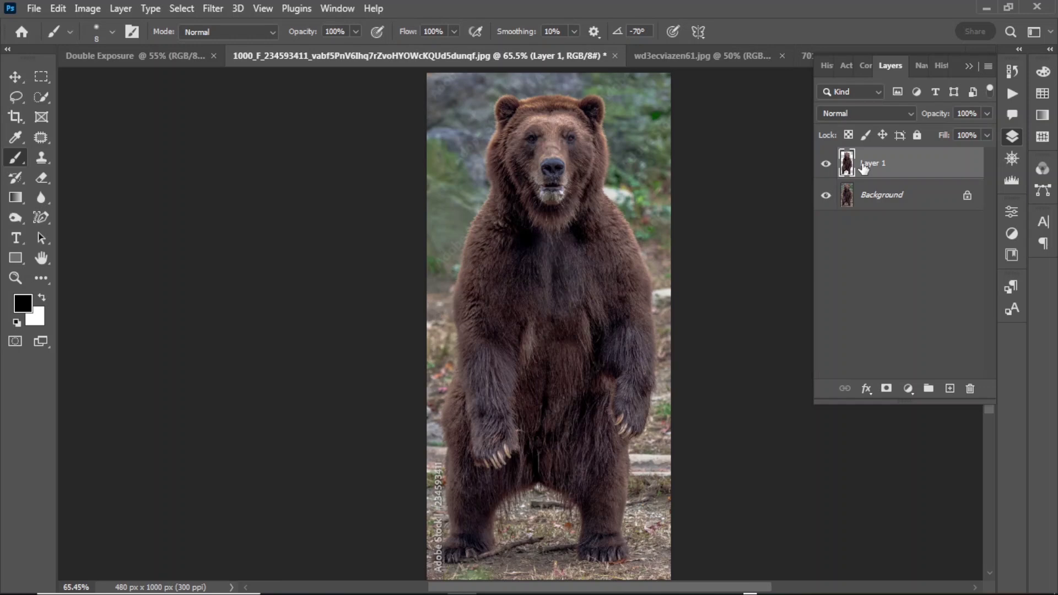
# - Move the cut-out bear into Double Exposure and stretch it to fill the canvas height and width
pyautogui.moveTo(681, 105); pyautogui.dragTo(517, 242)
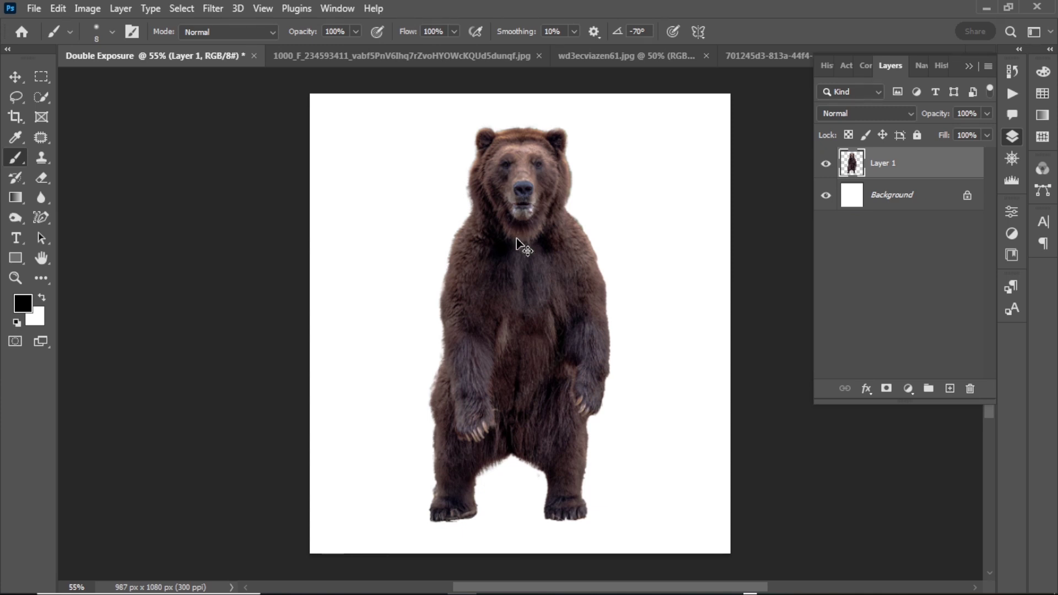
pyautogui.hotkey('ctrl', 't')
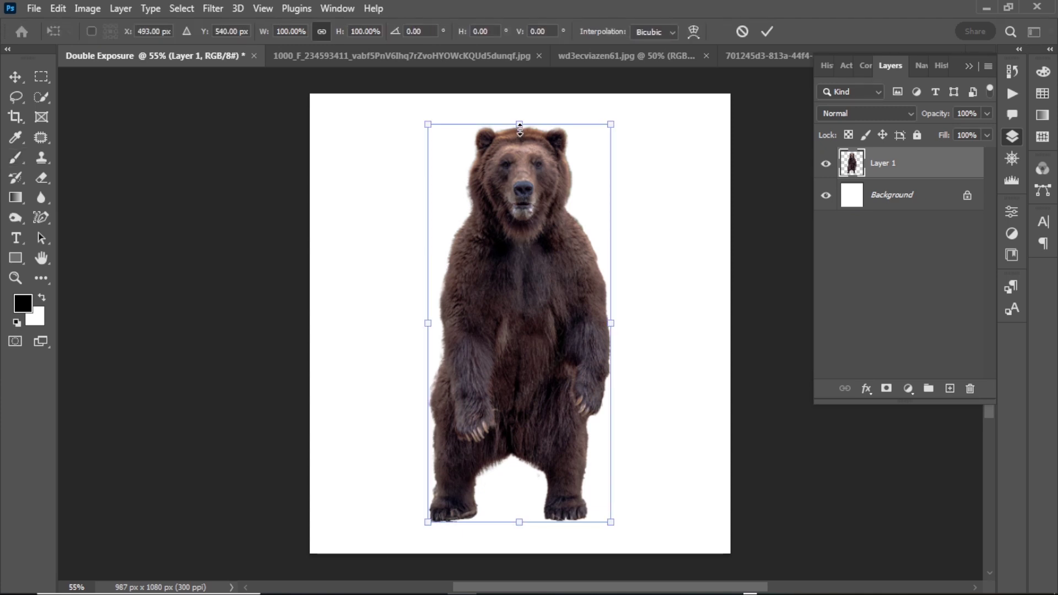
pyautogui.moveTo(519, 130); pyautogui.dragTo(519, 107)
pyautogui.moveTo(520, 523); pyautogui.dragTo(520, 545)
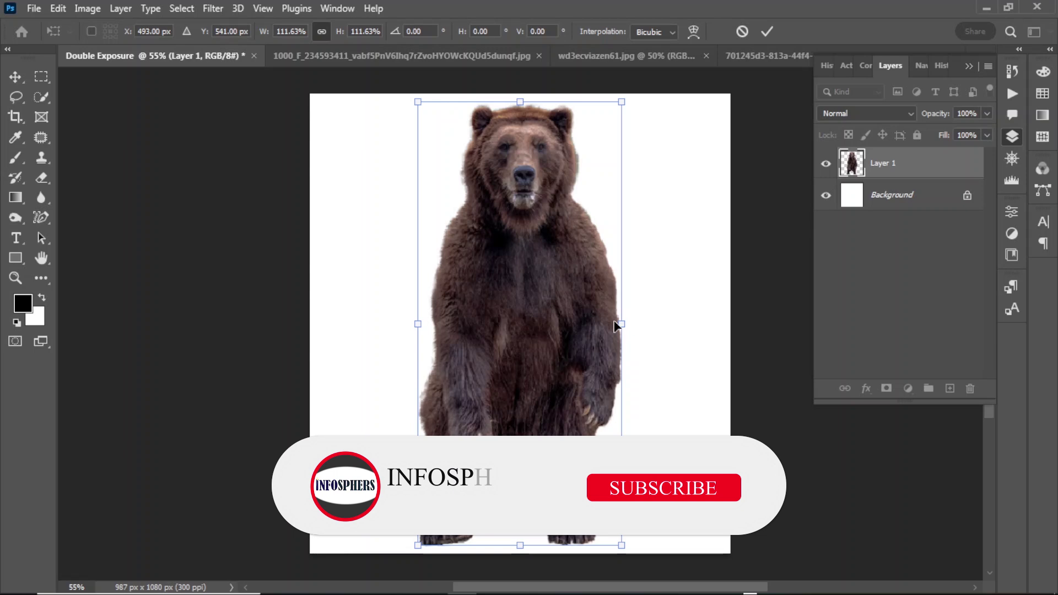
pyautogui.moveTo(621, 325); pyautogui.dragTo(648, 325)
pyautogui.moveTo(417, 324); pyautogui.dragTo(389, 326)
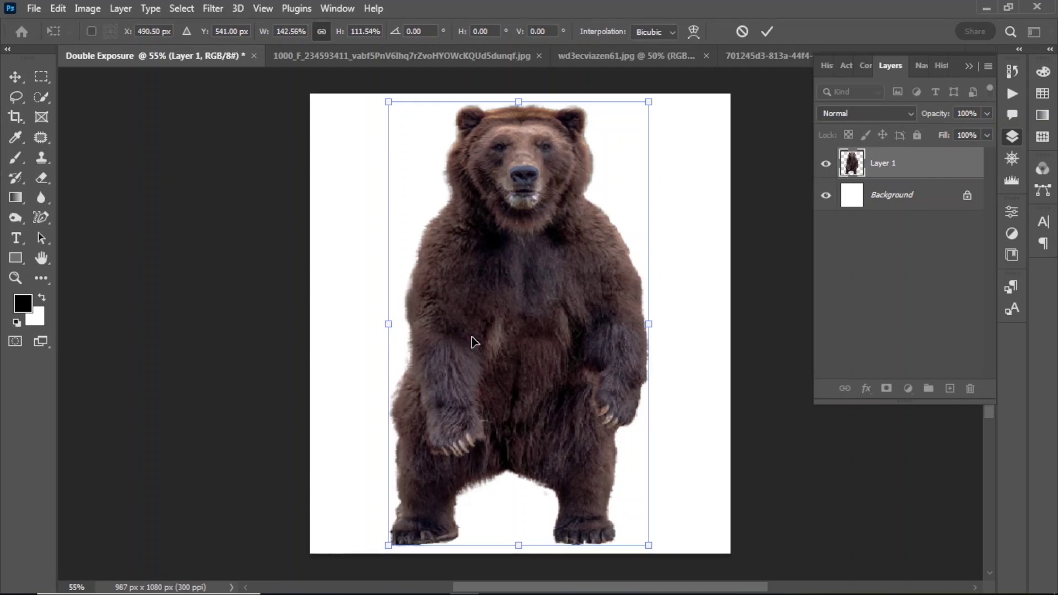
pyautogui.press('Return')
pyautogui.press('b')
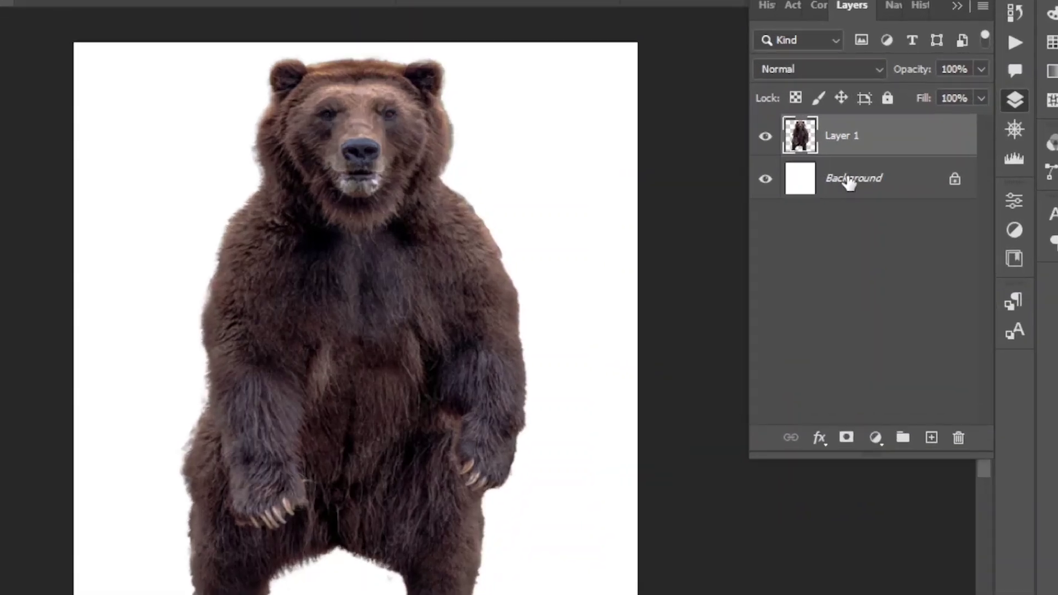
# - Add a #0e311d dark green Color Fill layer above the Background
pyautogui.click(885, 194)
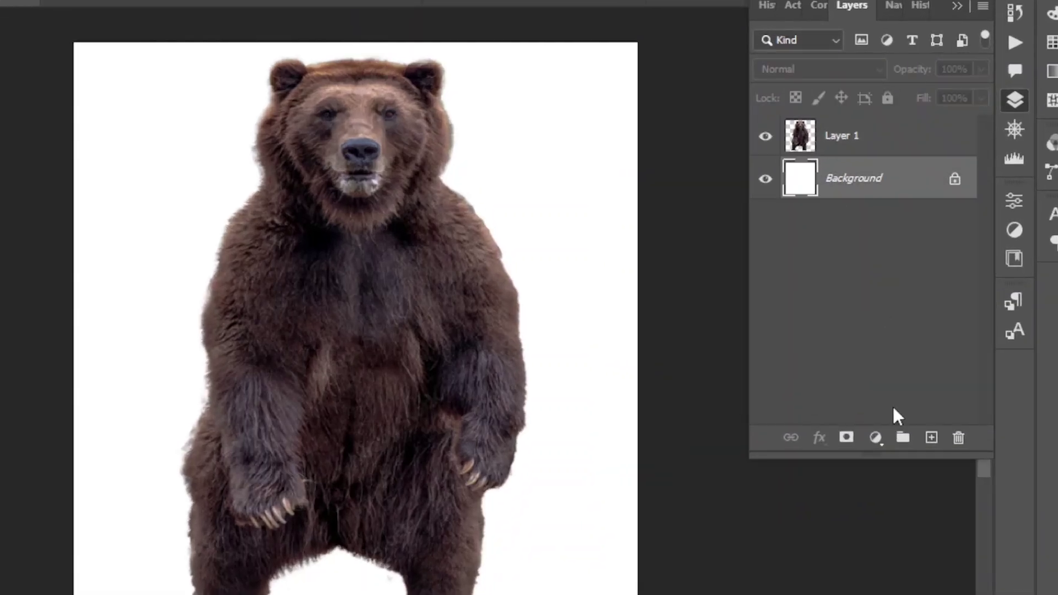
pyautogui.click(874, 437)
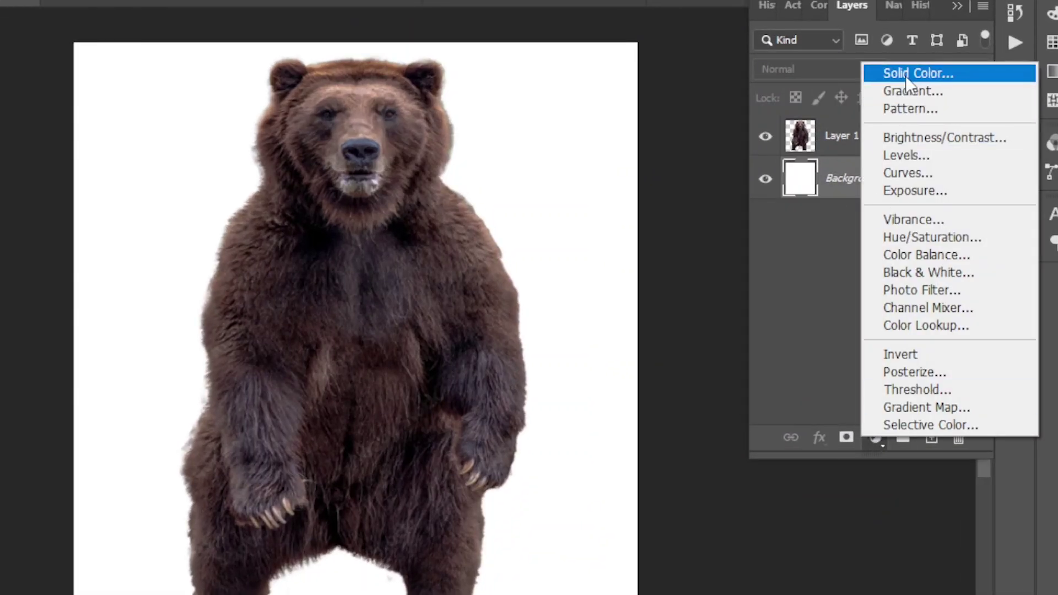
pyautogui.click(907, 74)
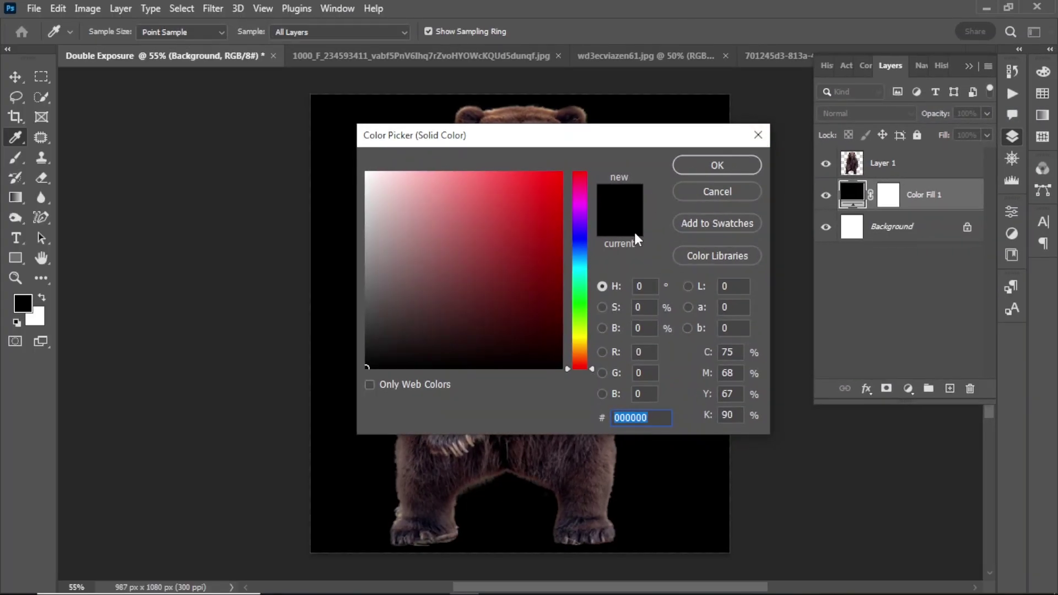
pyautogui.moveTo(530, 476); pyautogui.dragTo(457, 482)
pyautogui.write('0')
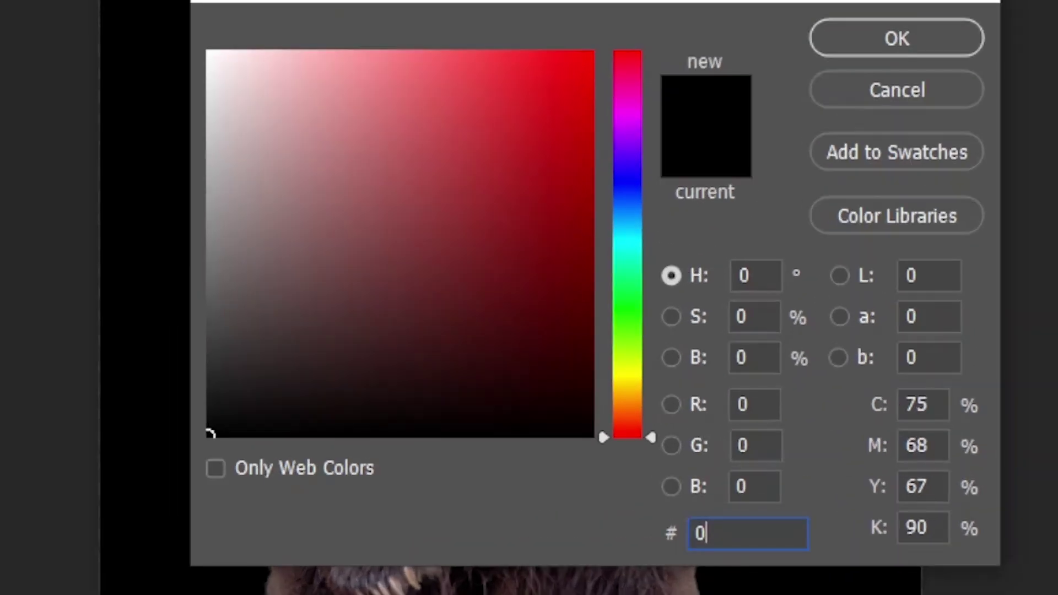
pyautogui.write('e')
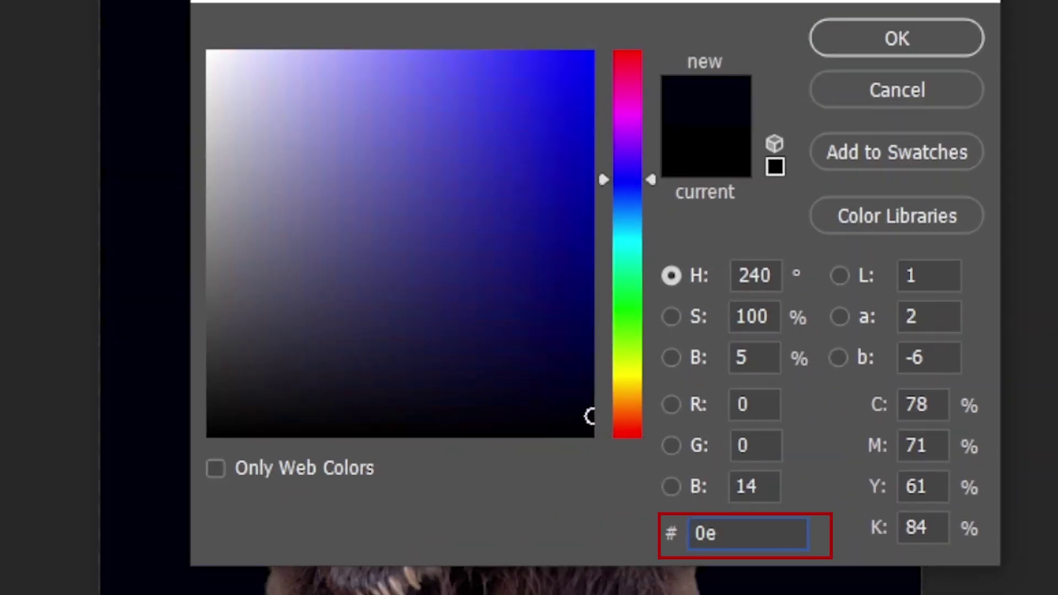
pyautogui.write('311')
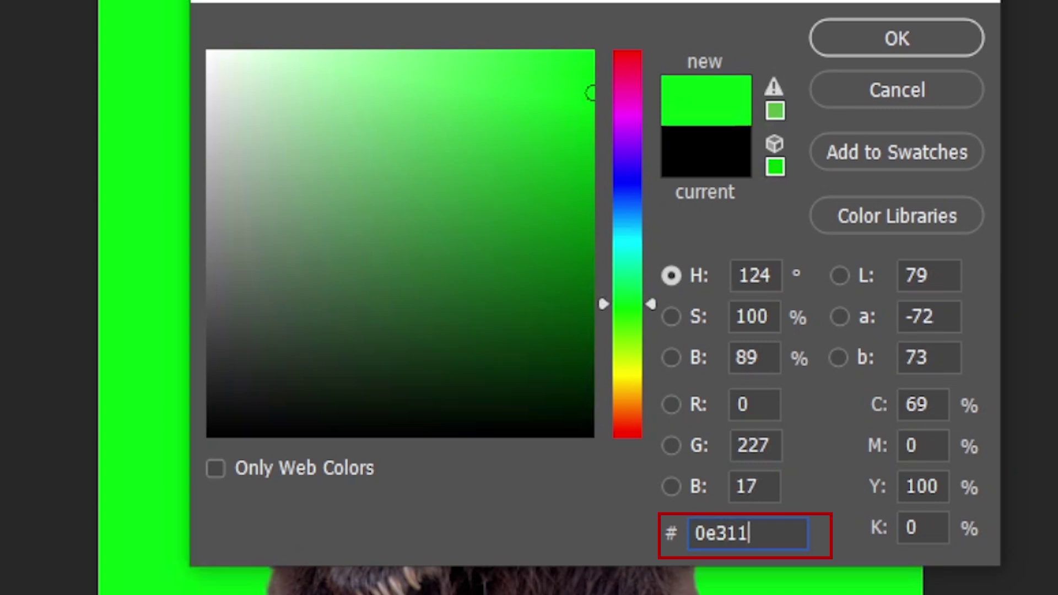
pyautogui.write('d')
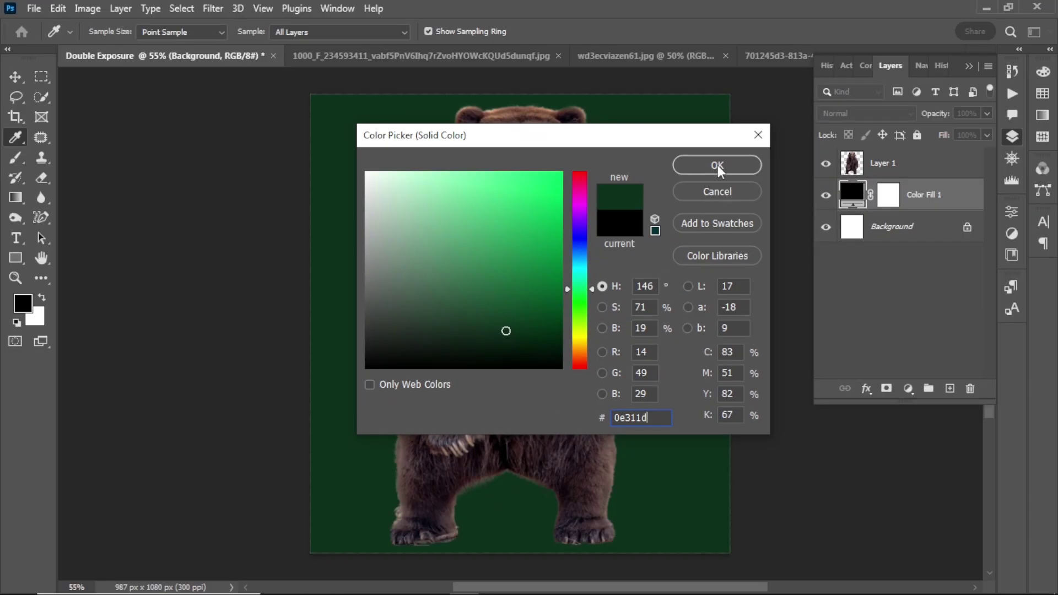
pyautogui.click(717, 165)
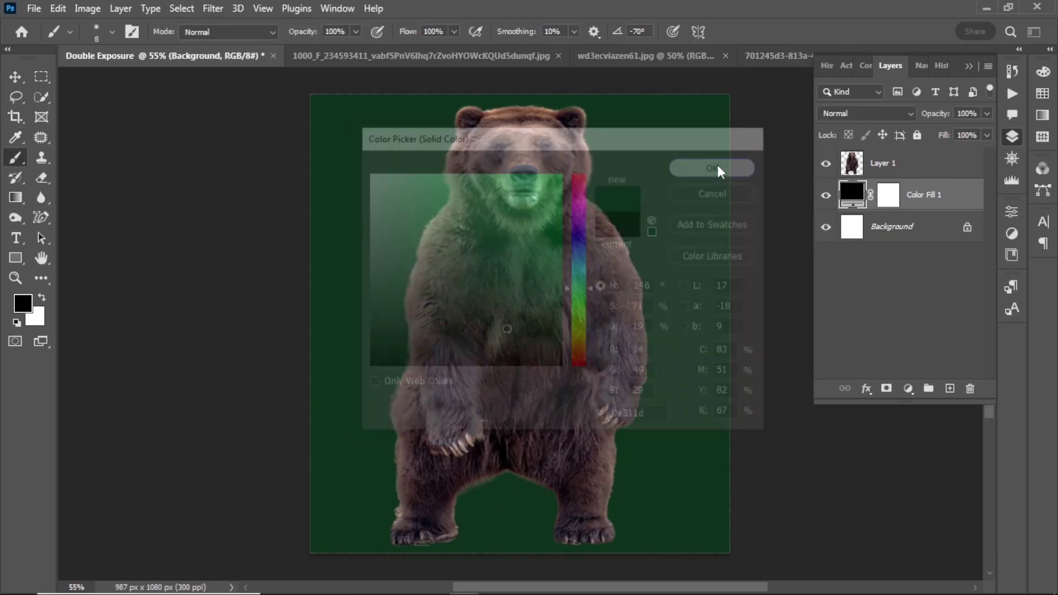
# - Load the bear's outline from Layer 1, fill it with white and deselect
pyautogui.keyDown('ctrl'); pyautogui.click(852, 165); pyautogui.keyUp('ctrl')
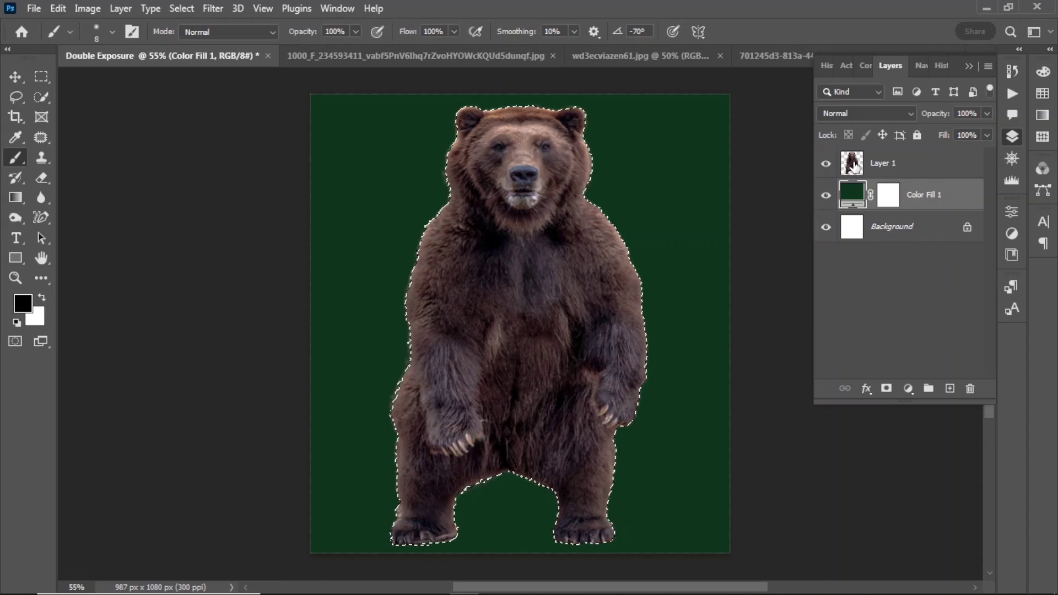
pyautogui.click(853, 164)
pyautogui.hotkey('ctrl', 'BackSpace')
pyautogui.hotkey('ctrl', 'd')
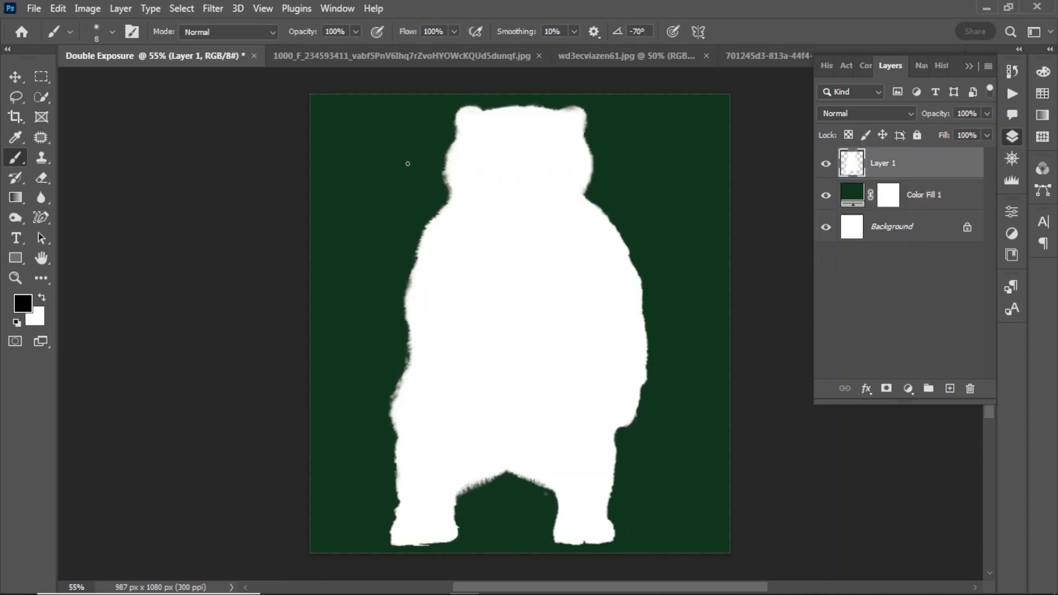
# - Select the man in the coat as the subject, copy him to a new layer, and drag him into Double Exposure
pyautogui.click(439, 56)
pyautogui.click(673, 55)
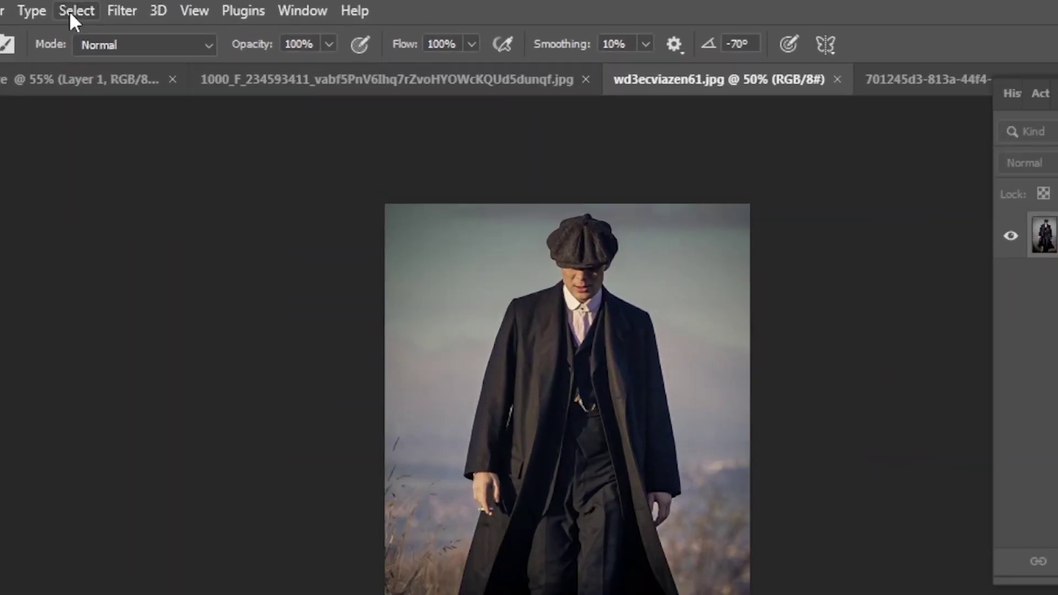
pyautogui.click(178, 10)
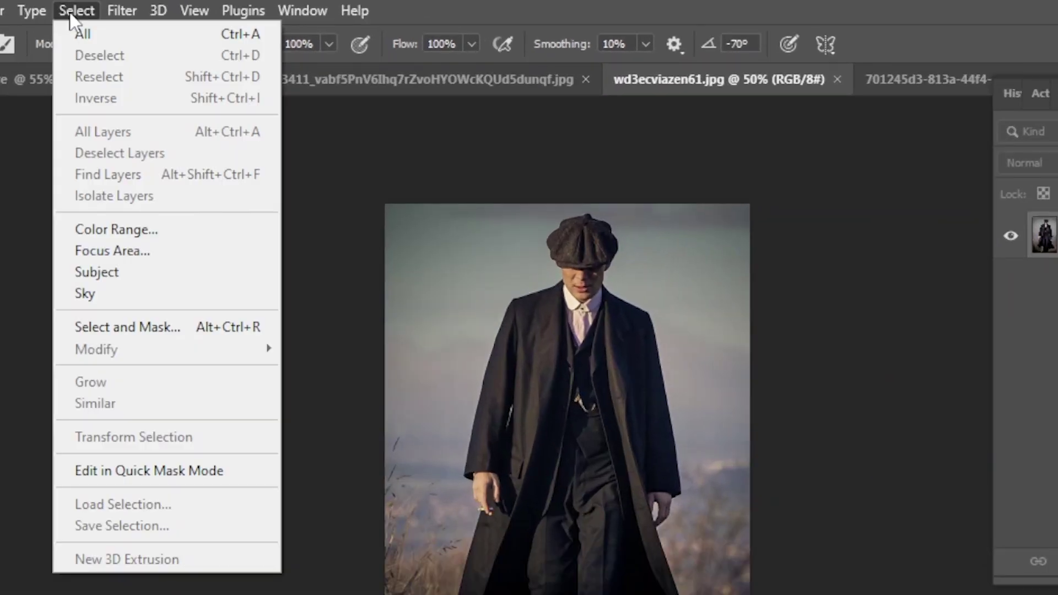
pyautogui.click(111, 272)
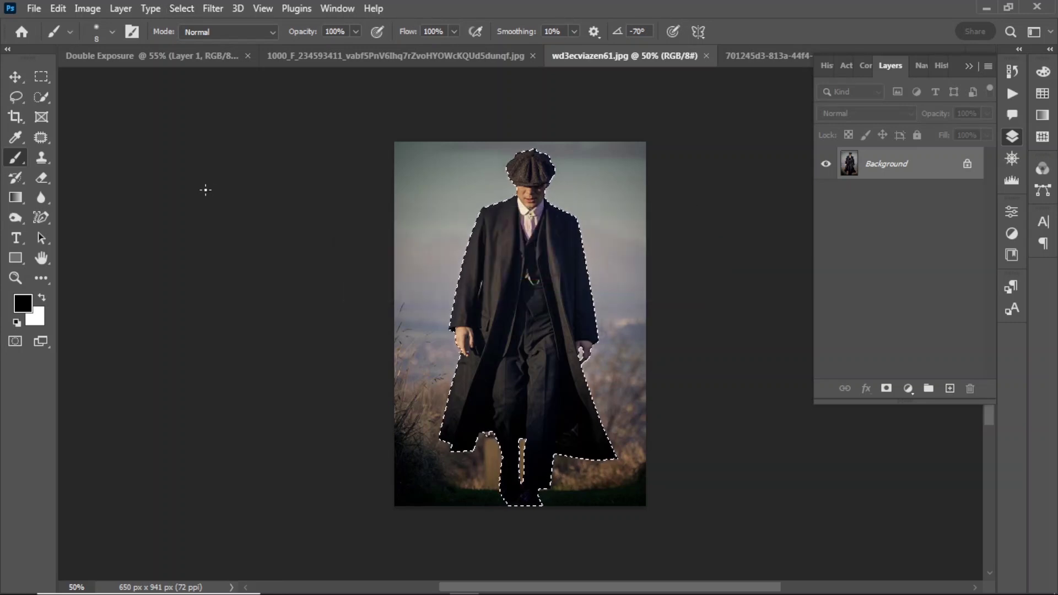
pyautogui.hotkey('ctrl', 'j')
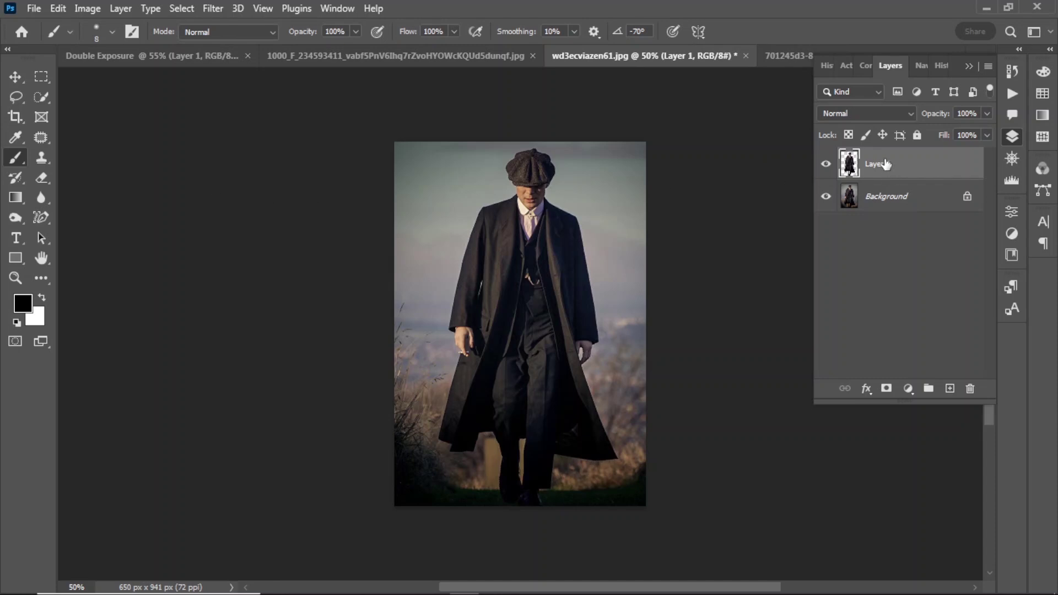
pyautogui.moveTo(443, 93); pyautogui.dragTo(471, 285)
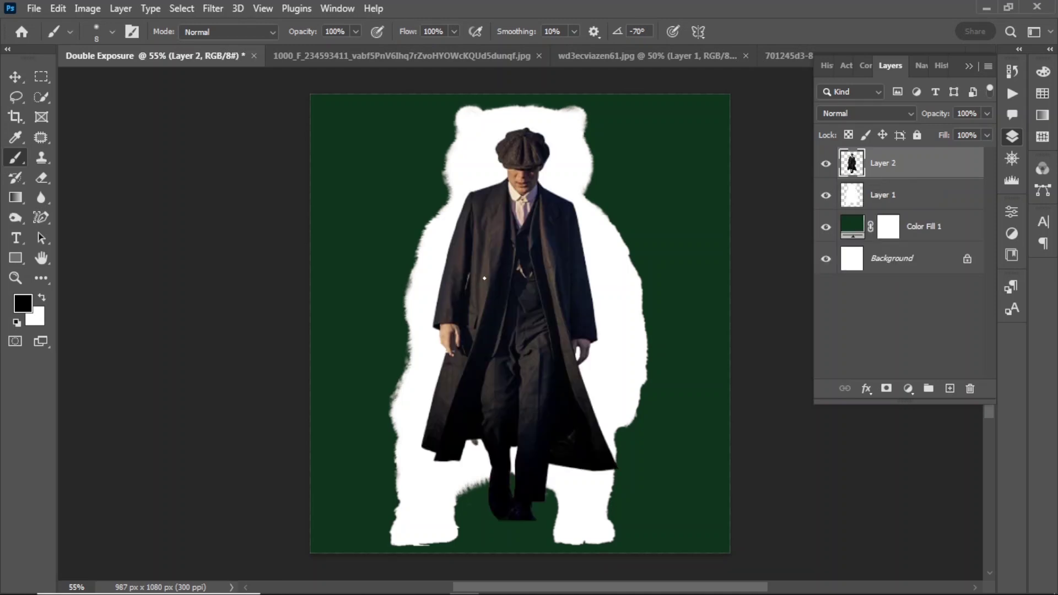
# - Convert Layer 2 to a smart object, scale it to about 96.86% and centre it in the bear
pyautogui.rightClick(910, 165)
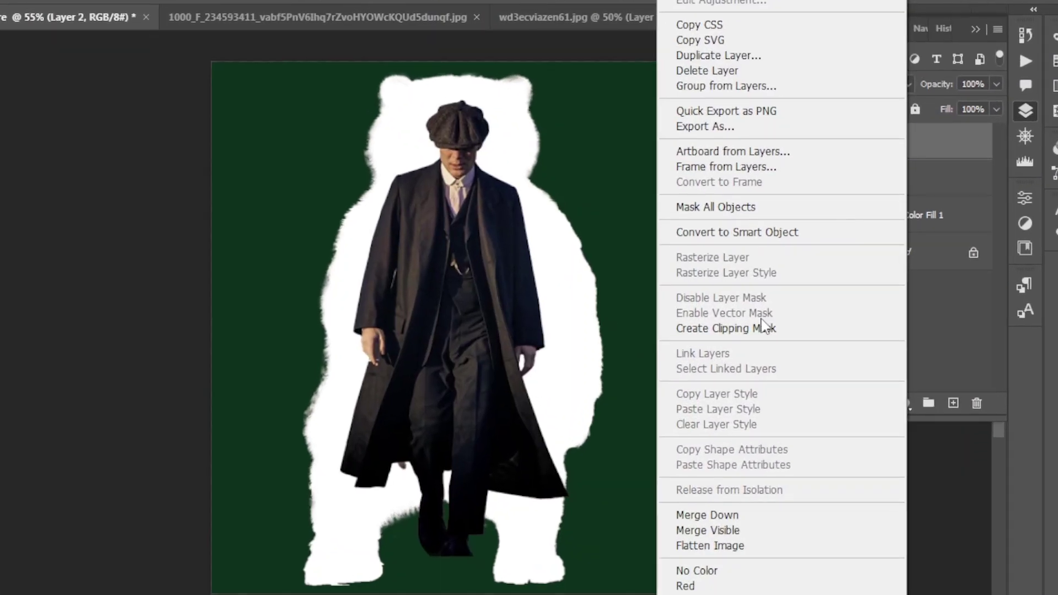
pyautogui.click(739, 245)
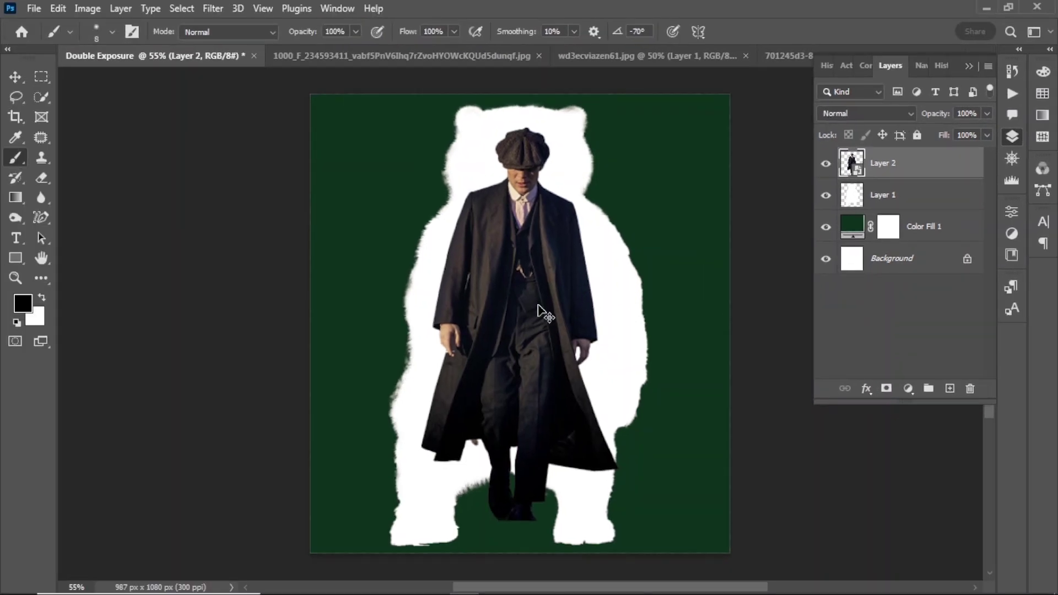
pyautogui.hotkey('ctrl', 't')
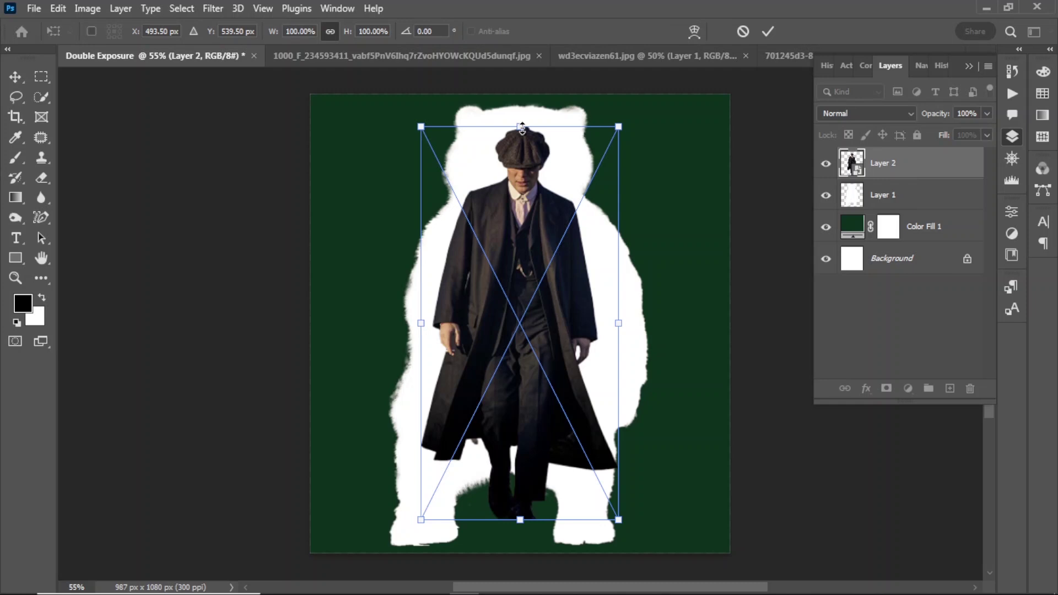
pyautogui.moveTo(522, 128)
pyautogui.mouseDown()
pyautogui.moveTo(521, 155)
pyautogui.moveTo(524, 141)
pyautogui.mouseUp()
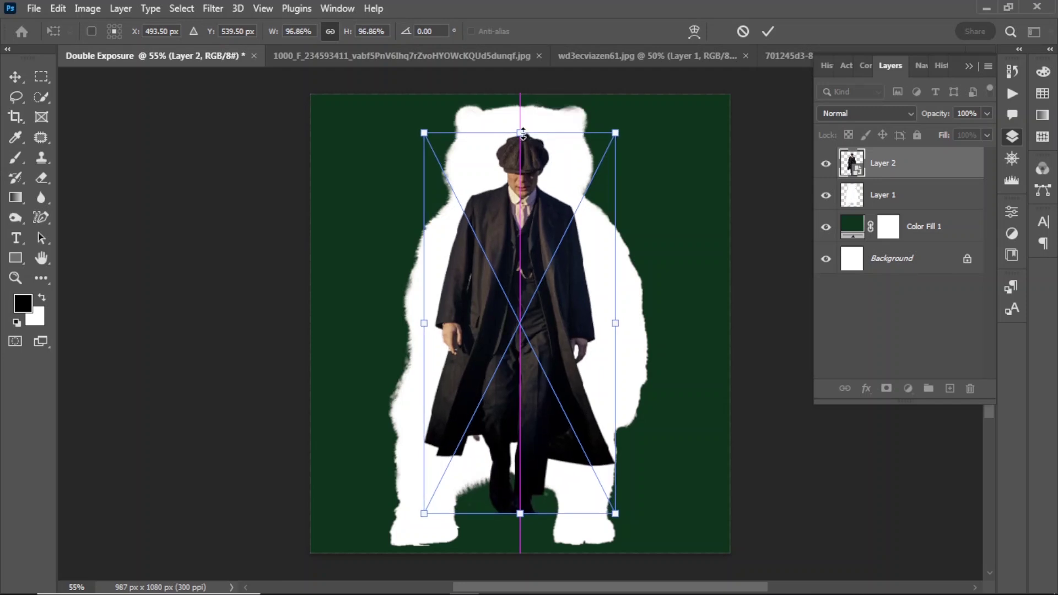
pyautogui.moveTo(531, 290); pyautogui.dragTo(523, 284)
# - Commit the man's transform and add a layer mask to Layer 2
pyautogui.press('Return')
pyautogui.press('b')
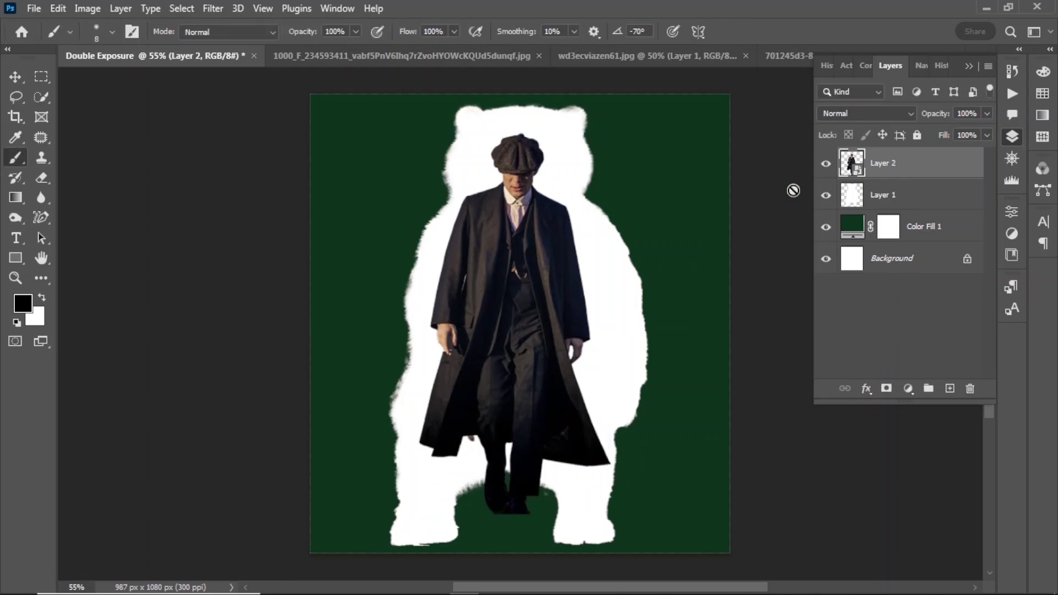
pyautogui.click(886, 389)
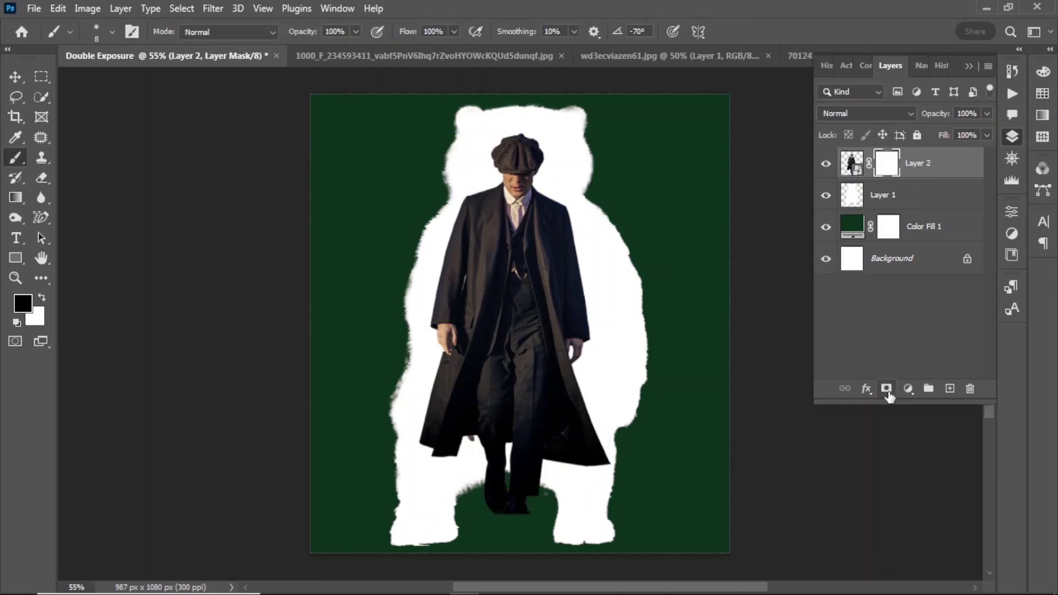
# - Set up the Brush tool with an 81 px hard round tip
pyautogui.rightClick(16, 159)
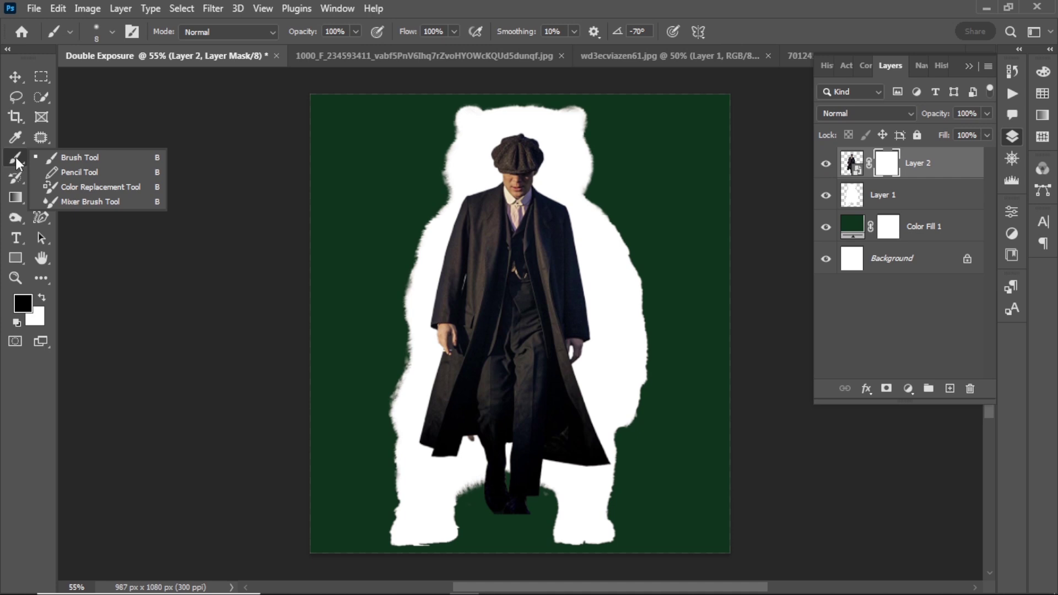
pyautogui.click(64, 160)
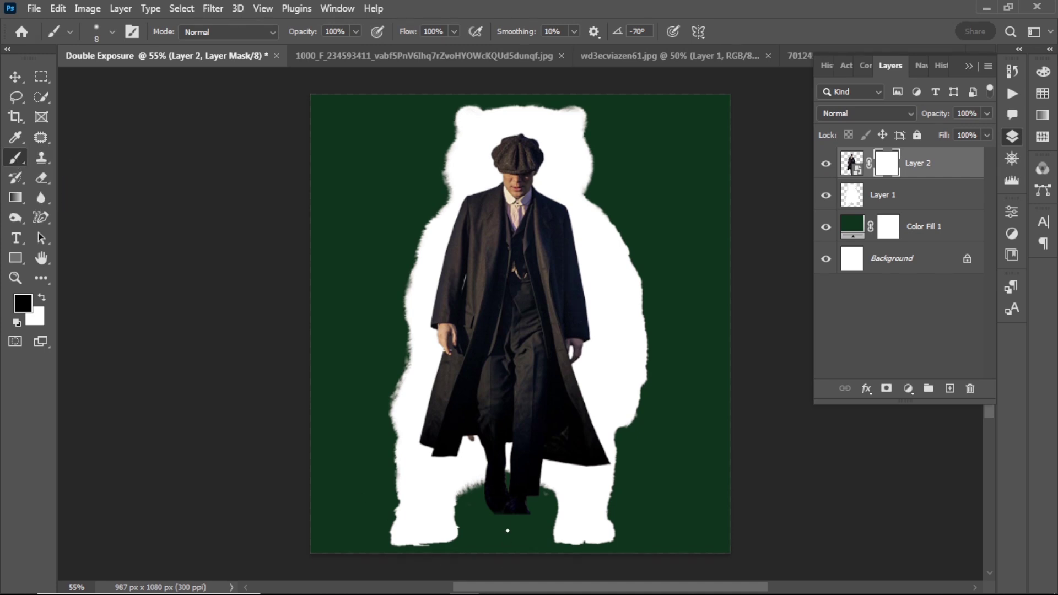
pyautogui.moveTo(512, 515); pyautogui.dragTo(523, 515)
pyautogui.scroll(5, 525, 522)
pyautogui.rightClick(401, 348)
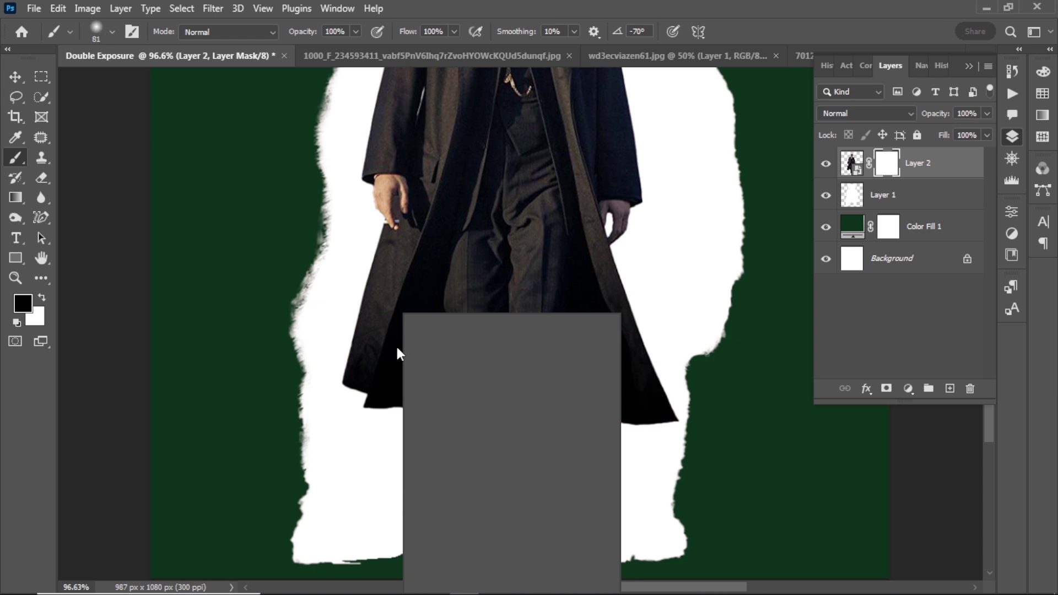
pyautogui.click(485, 545)
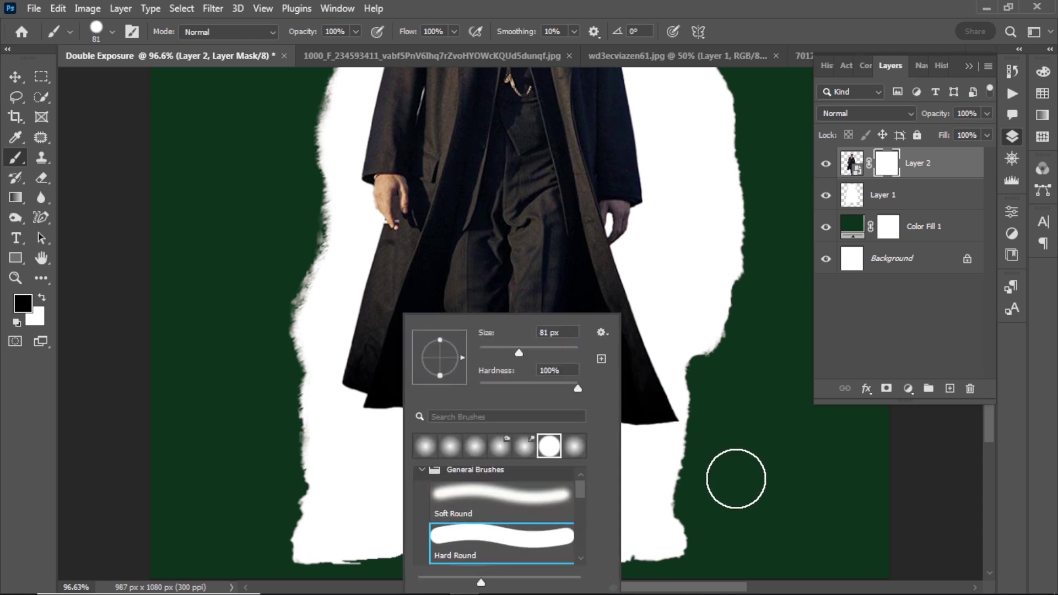
pyautogui.click(735, 482)
# - Paint out the man's shoes and the area beneath his legs on the mask
pyautogui.moveTo(538, 485); pyautogui.dragTo(482, 491)
pyautogui.moveTo(545, 452)
pyautogui.mouseDown()
pyautogui.moveTo(479, 451)
pyautogui.moveTo(491, 448)
pyautogui.moveTo(463, 468)
pyautogui.moveTo(497, 457)
pyautogui.moveTo(540, 468)
pyautogui.moveTo(494, 446)
pyautogui.moveTo(513, 510)
pyautogui.mouseUp()
pyautogui.scroll(-5, 465, 469)
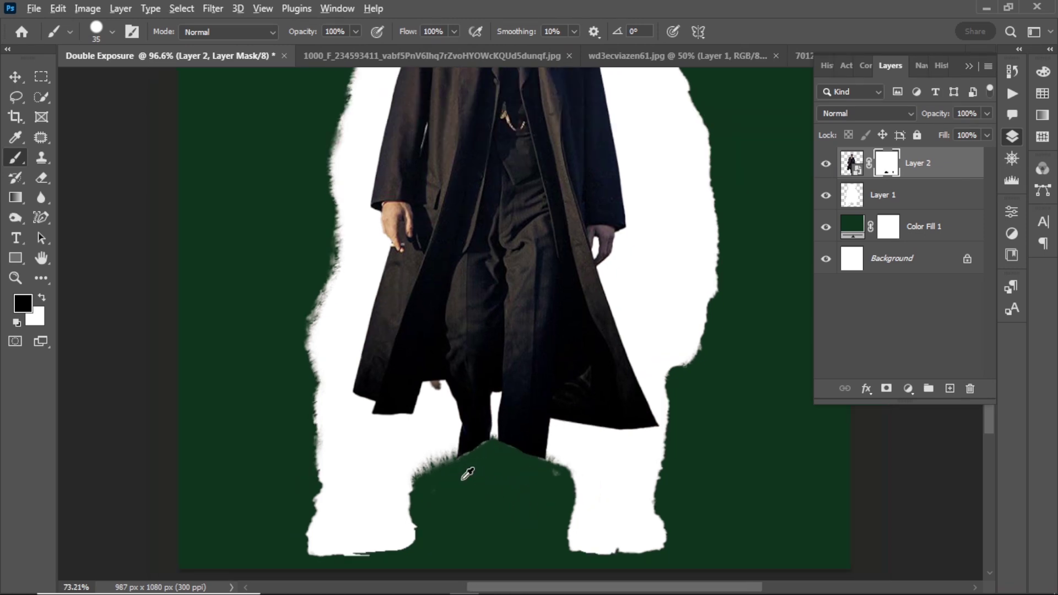
pyautogui.scroll(-2, 461, 479)
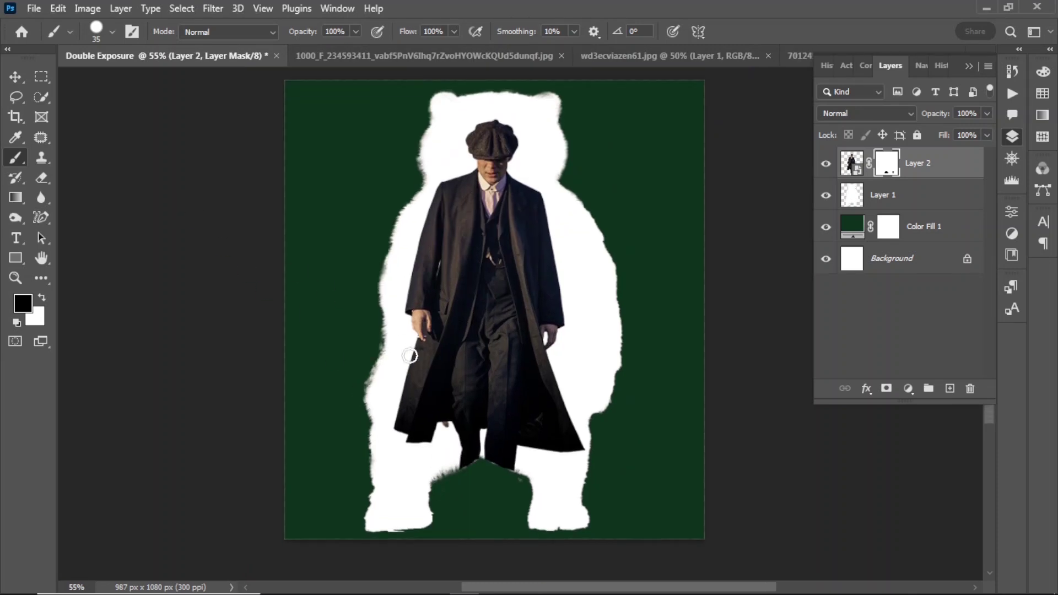
# - Paste the night street photo in as Layer 3, clip it to the man and shift it left
pyautogui.click(15, 77)
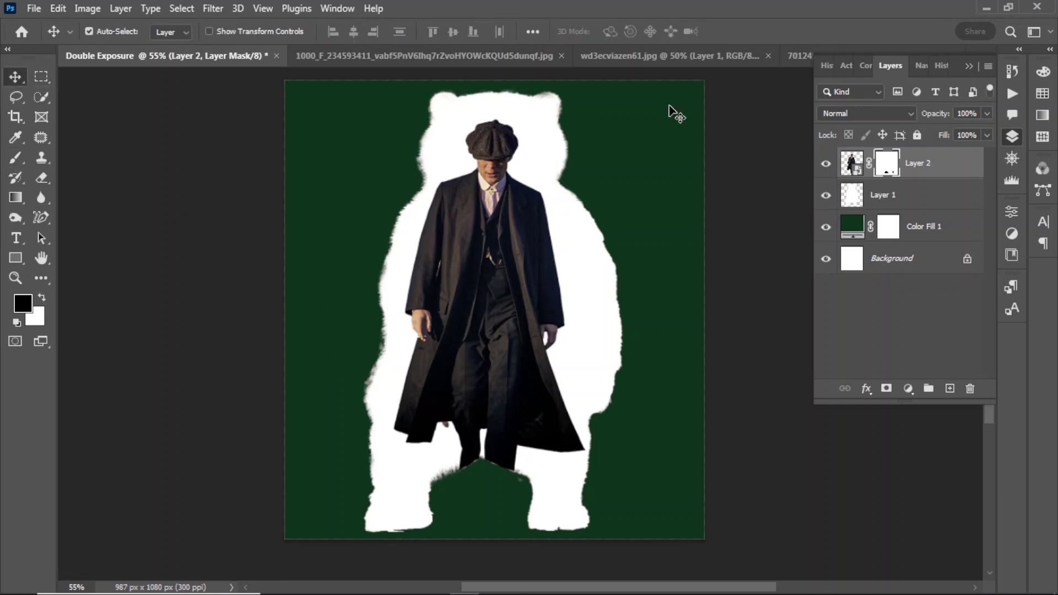
pyautogui.click(794, 55)
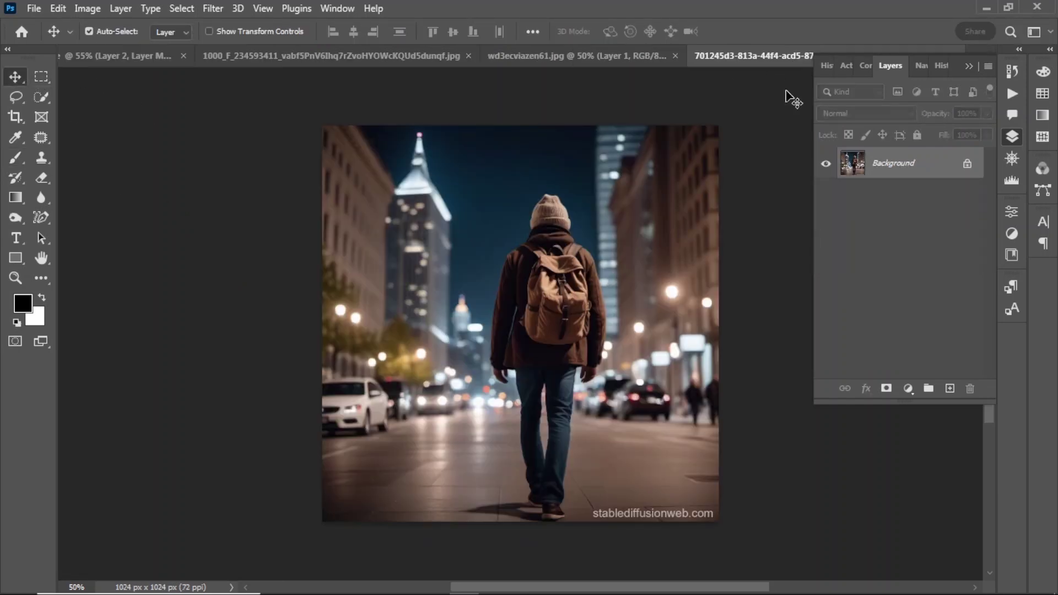
pyautogui.hotkey('ctrl', 'j')
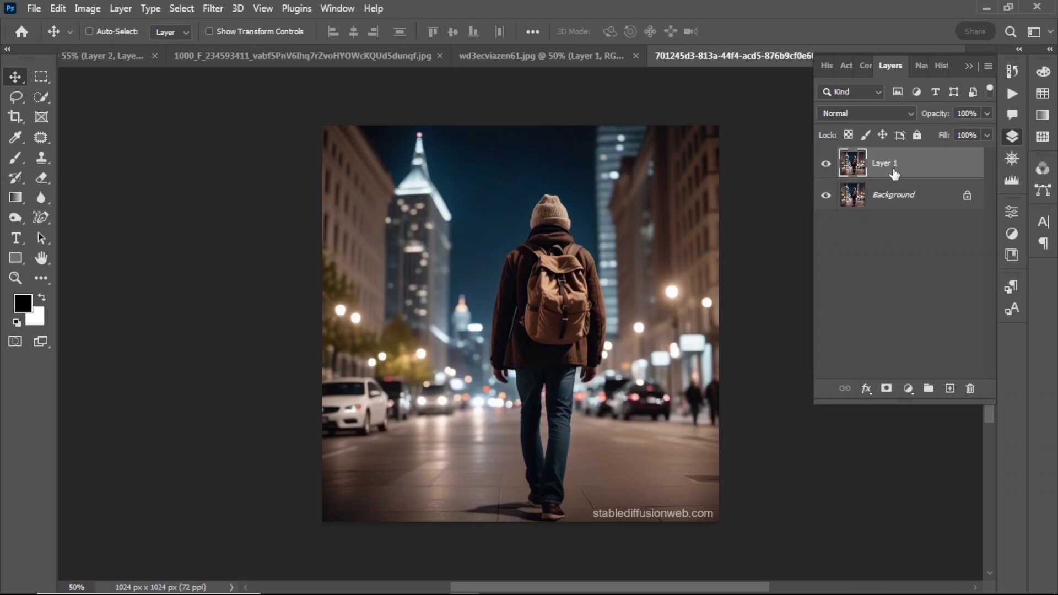
pyautogui.click(123, 54)
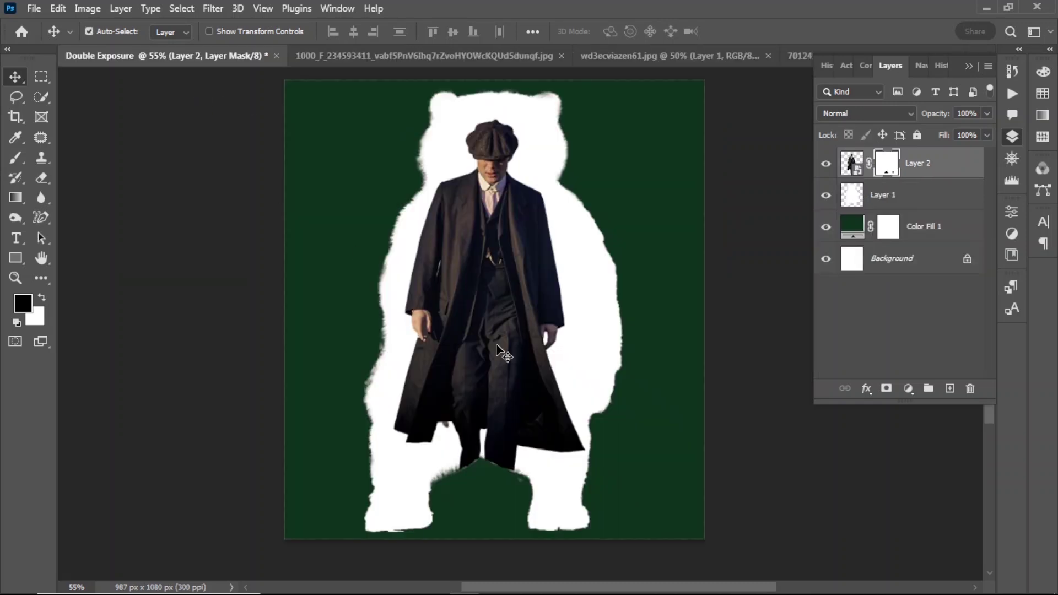
pyautogui.hotkey('ctrl', 'v')
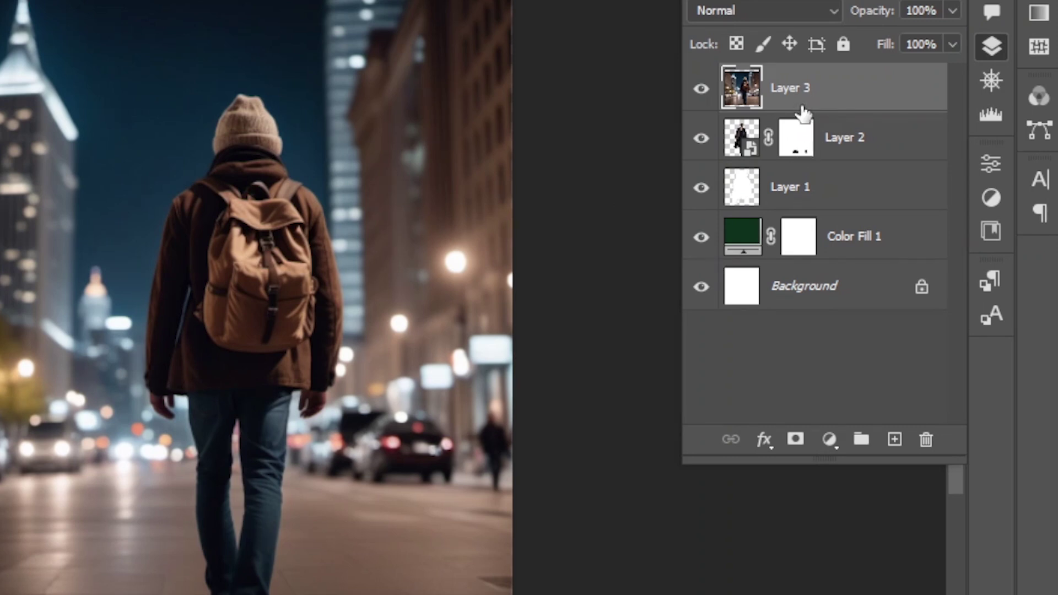
pyautogui.keyDown('alt'); pyautogui.click(801, 106); pyautogui.keyUp('alt')
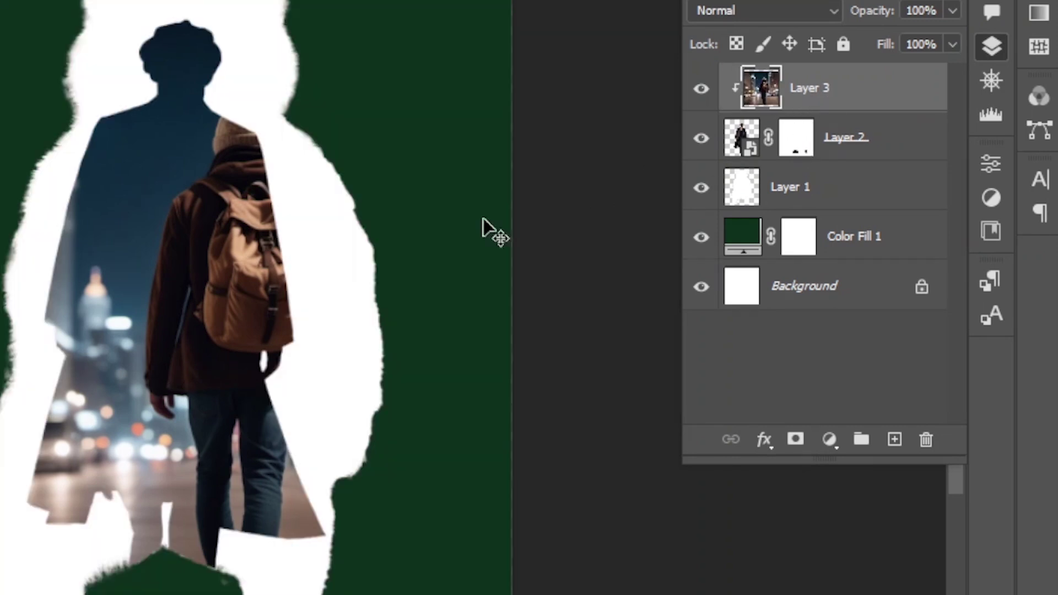
pyautogui.moveTo(229, 268); pyautogui.dragTo(167, 271)
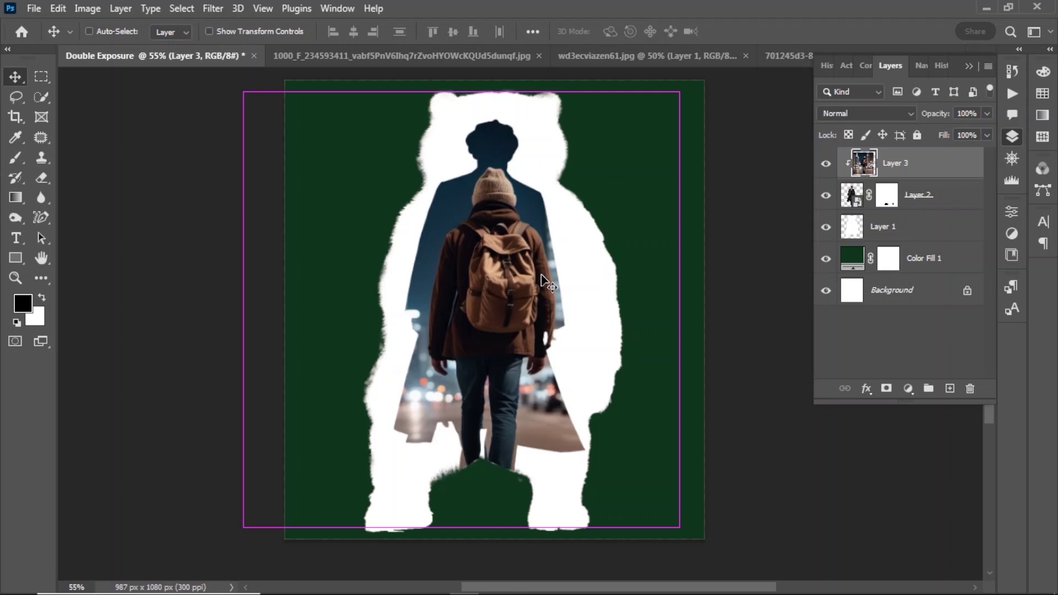
# - Scale the clipped street photo down to 66.80% and position it below the man's head and shoulders
pyautogui.hotkey('ctrl', 't')
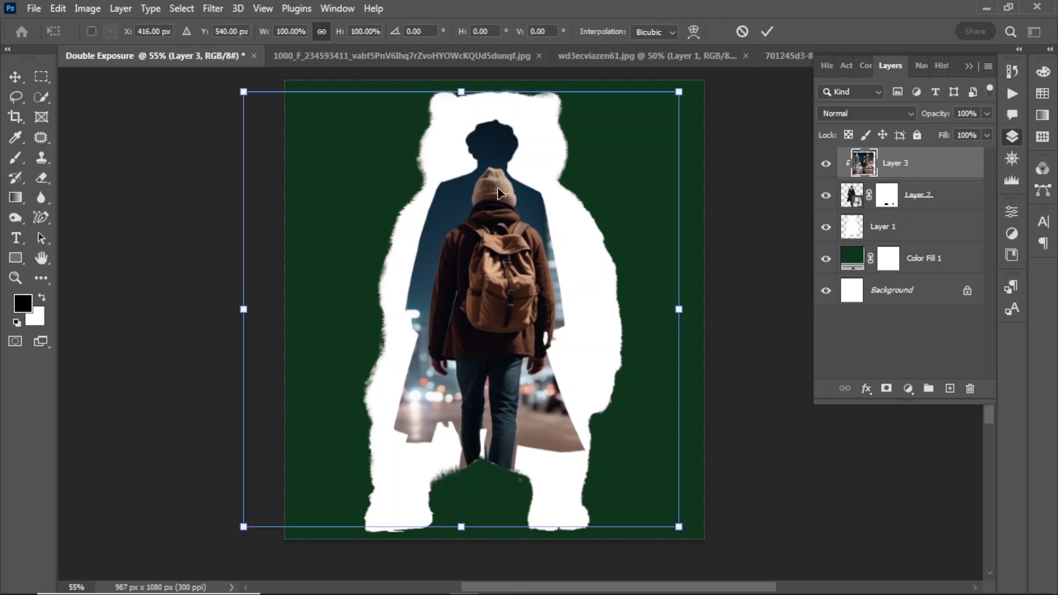
pyautogui.moveTo(461, 92); pyautogui.dragTo(483, 199)
pyautogui.moveTo(491, 323); pyautogui.dragTo(492, 290)
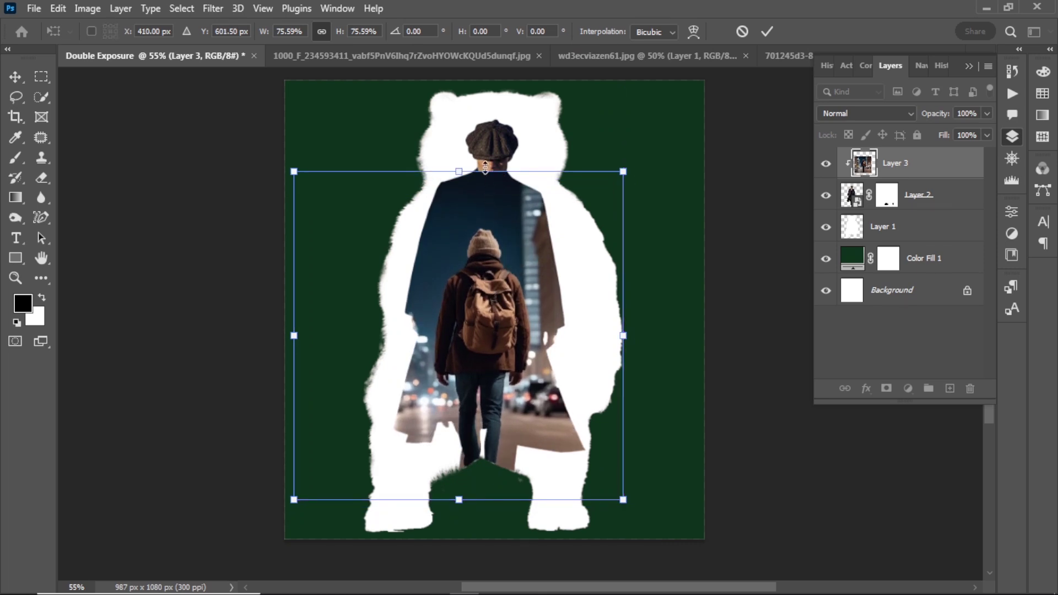
pyautogui.moveTo(464, 188); pyautogui.dragTo(470, 210)
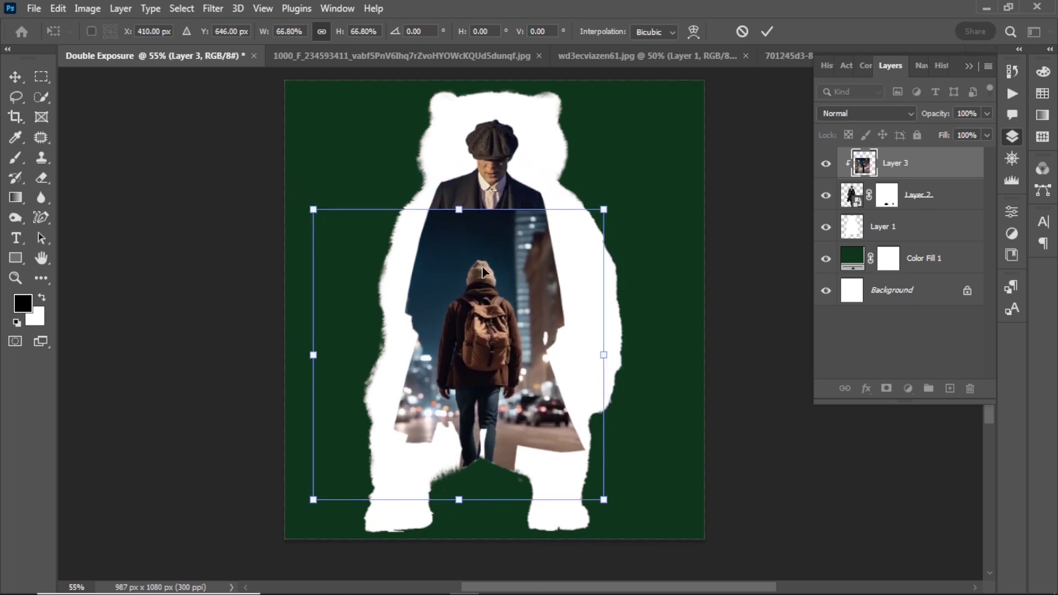
pyautogui.moveTo(485, 331); pyautogui.dragTo(492, 325)
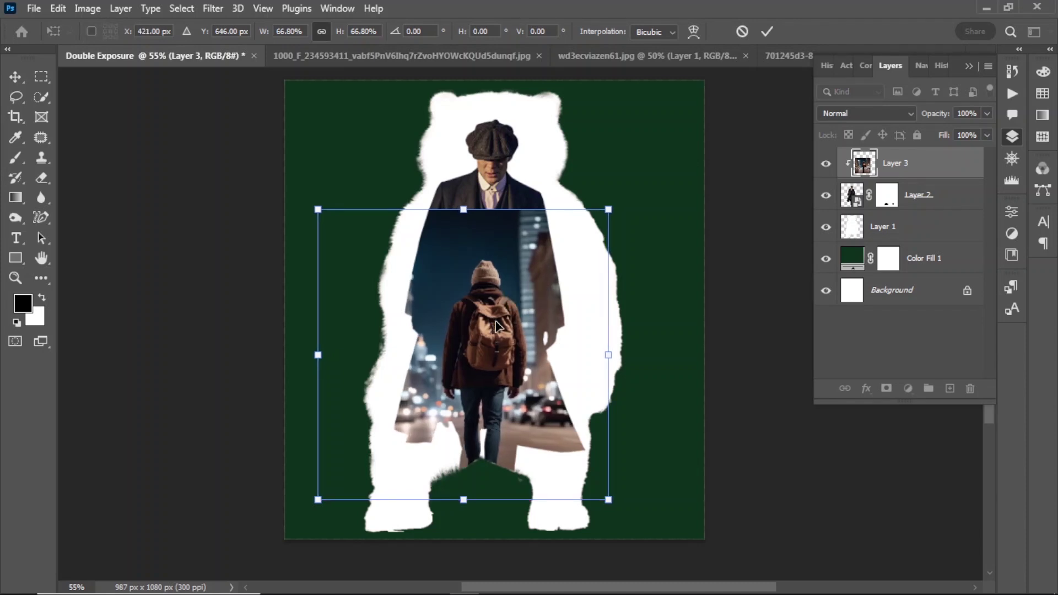
pyautogui.press('Return')
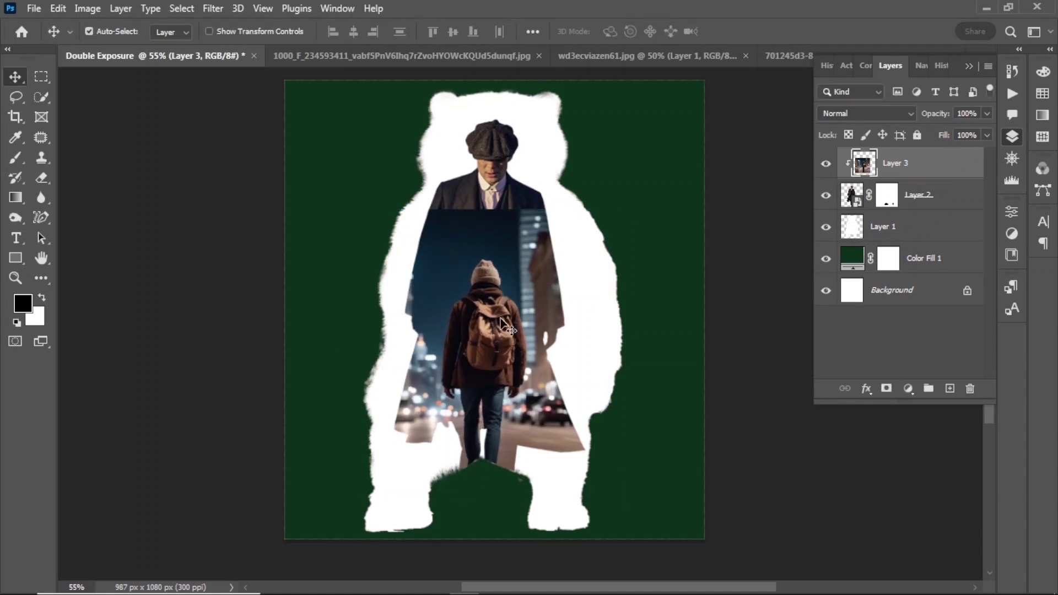
# - Add a mask to Layer 3 and fade the street photo out toward the top with a gradient
pyautogui.click(886, 389)
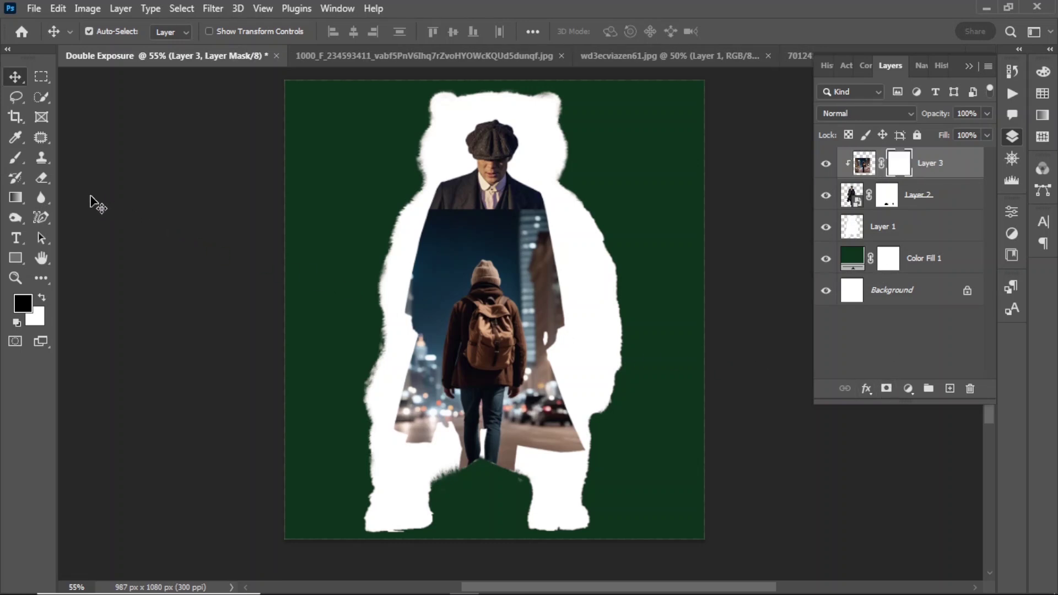
pyautogui.click(15, 197)
pyautogui.moveTo(525, 154); pyautogui.dragTo(526, 317)
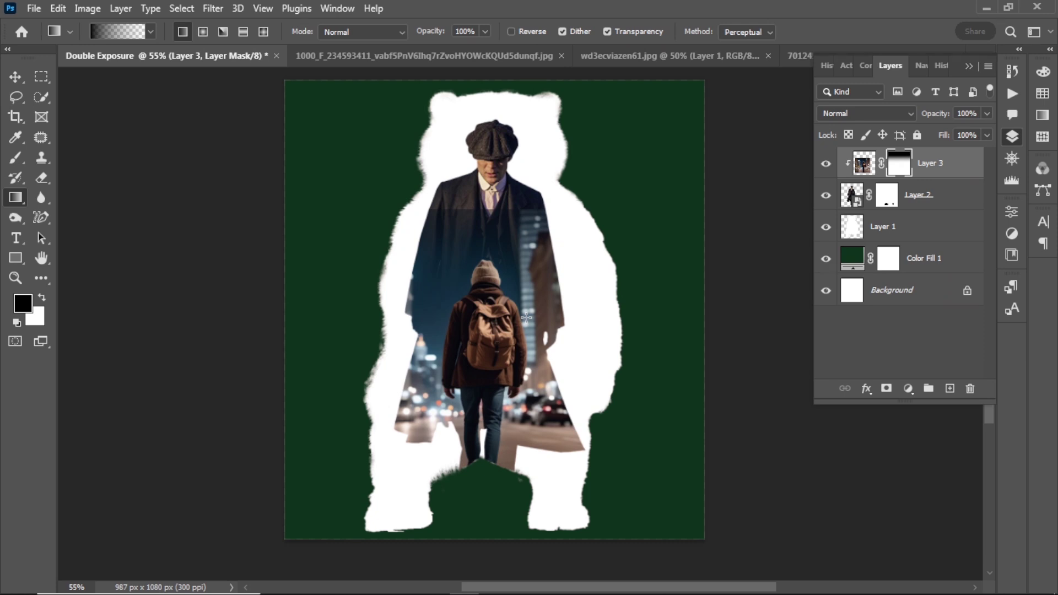
# - Paint the mask with a size-100 soft round brush to hide the street along the coat edges
pyautogui.click(16, 157)
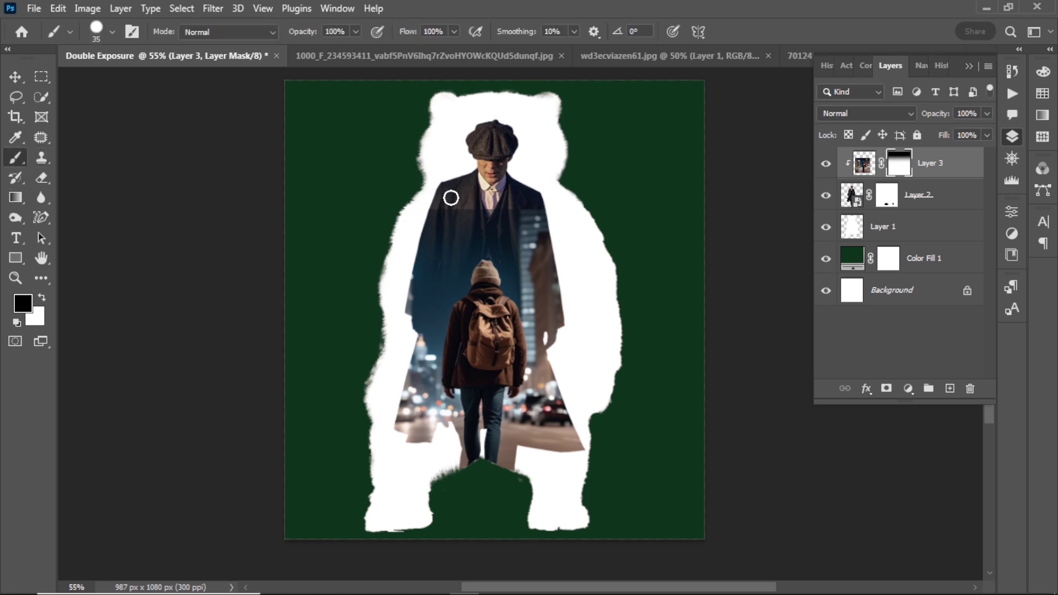
pyautogui.rightClick(448, 197)
pyautogui.click(526, 386)
pyautogui.click(412, 205)
pyautogui.press(']')
pyautogui.press(']')
pyautogui.press(']')
pyautogui.press(']')
pyautogui.press(']')
pyautogui.press(']')
pyautogui.press(']')
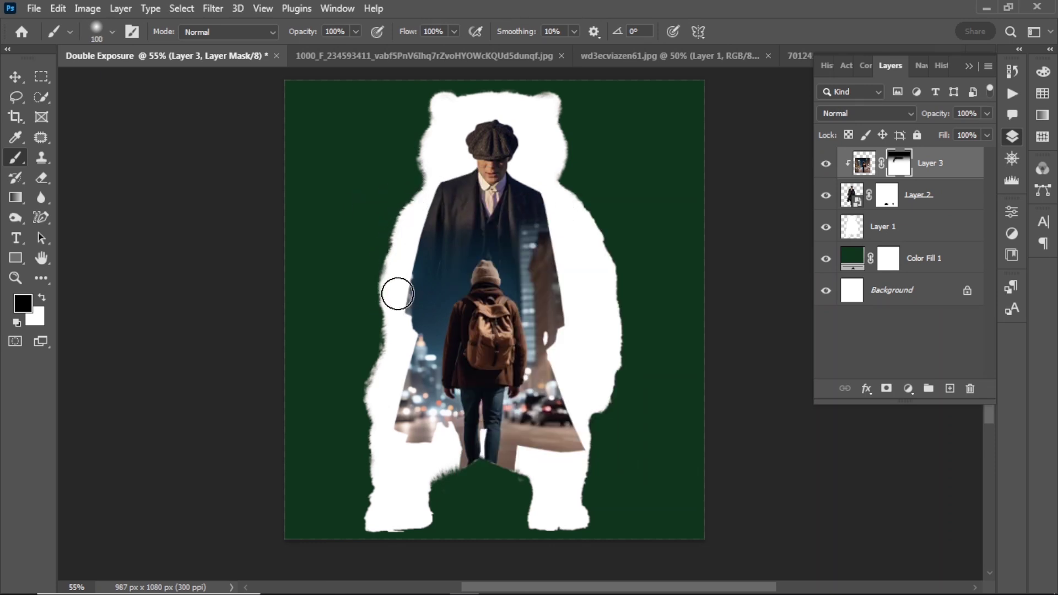
pyautogui.moveTo(559, 338)
pyautogui.mouseDown()
pyautogui.moveTo(571, 273)
pyautogui.moveTo(555, 208)
pyautogui.moveTo(571, 347)
pyautogui.moveTo(557, 335)
pyautogui.mouseUp()
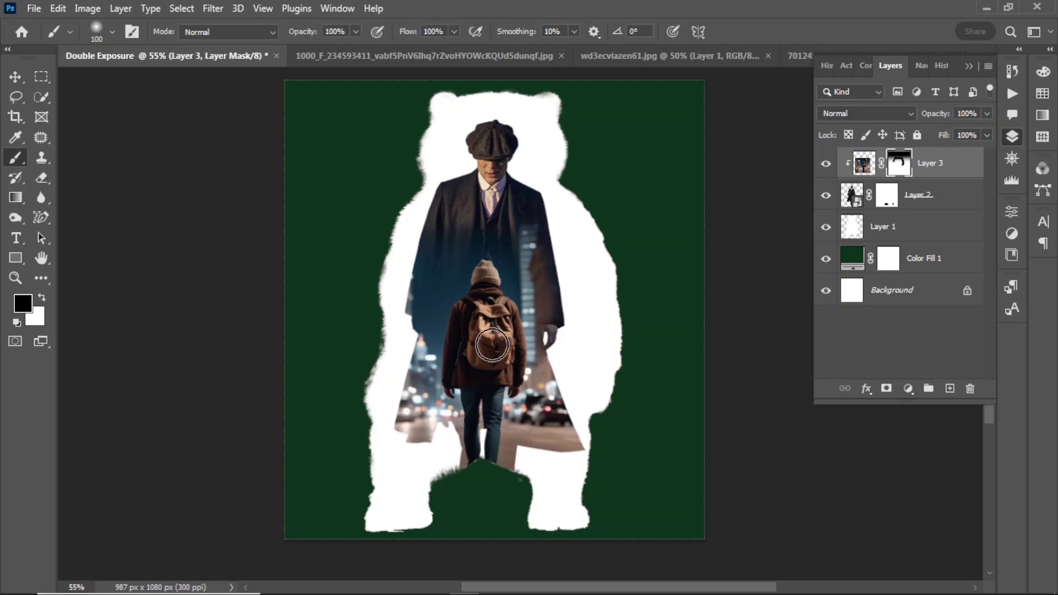
pyautogui.moveTo(390, 317)
pyautogui.mouseDown()
pyautogui.moveTo(417, 322)
pyautogui.moveTo(398, 335)
pyautogui.moveTo(407, 329)
pyautogui.moveTo(388, 379)
pyautogui.mouseUp()
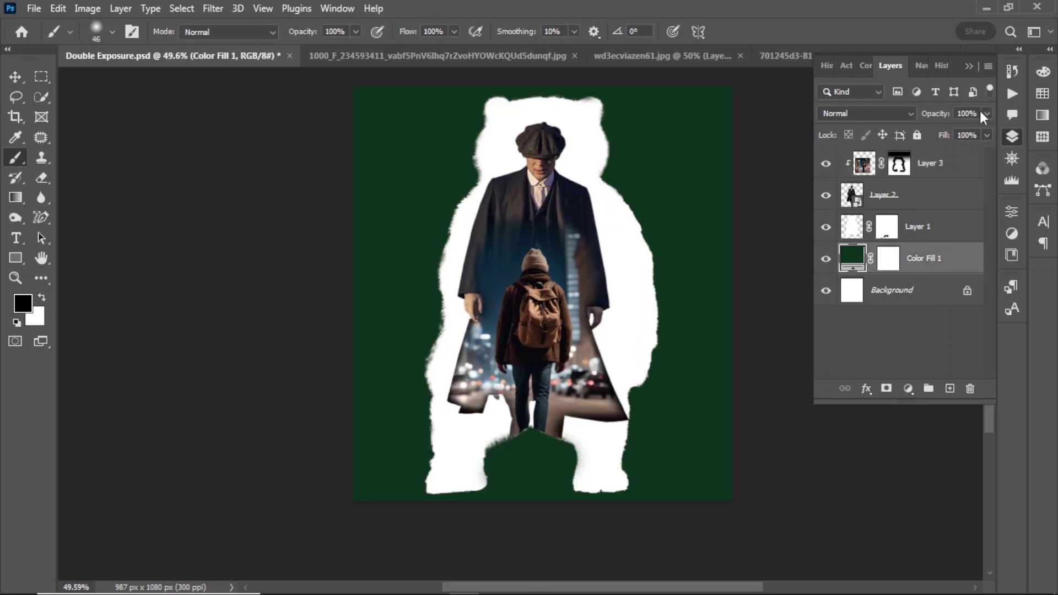
# - Bring the grey grunge texture layer into Double Exposure.psd, placing it above Color Fill 1
pyautogui.click(1010, 138)
pyautogui.click(987, 55)
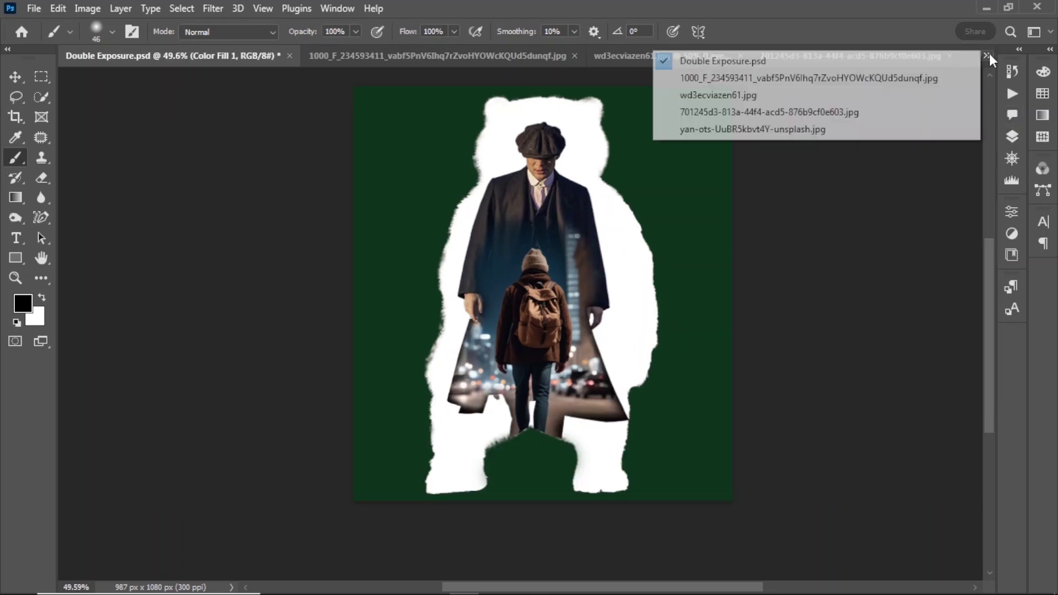
pyautogui.click(862, 129)
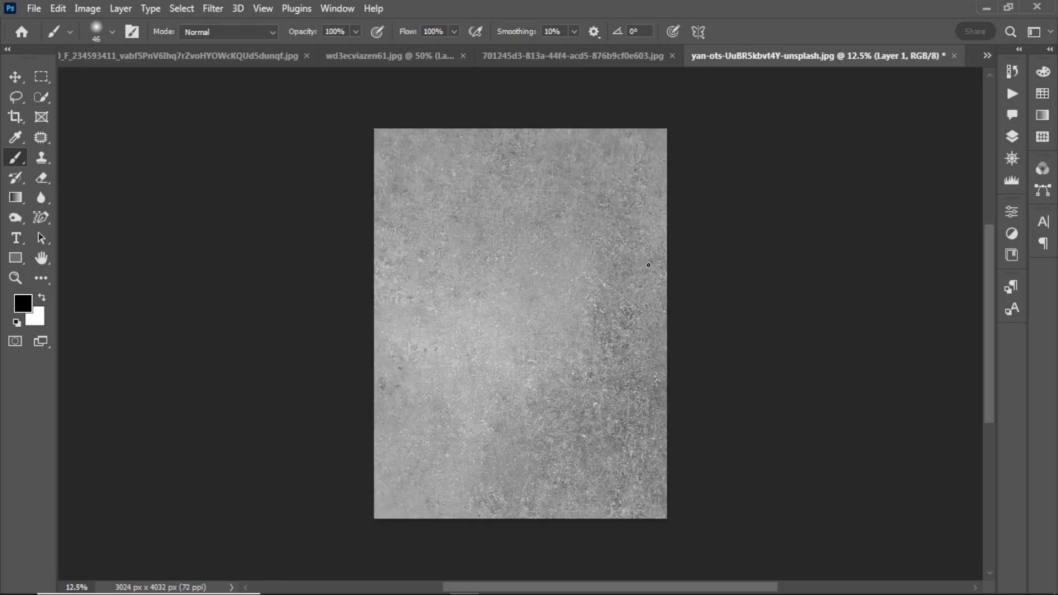
pyautogui.click(1011, 137)
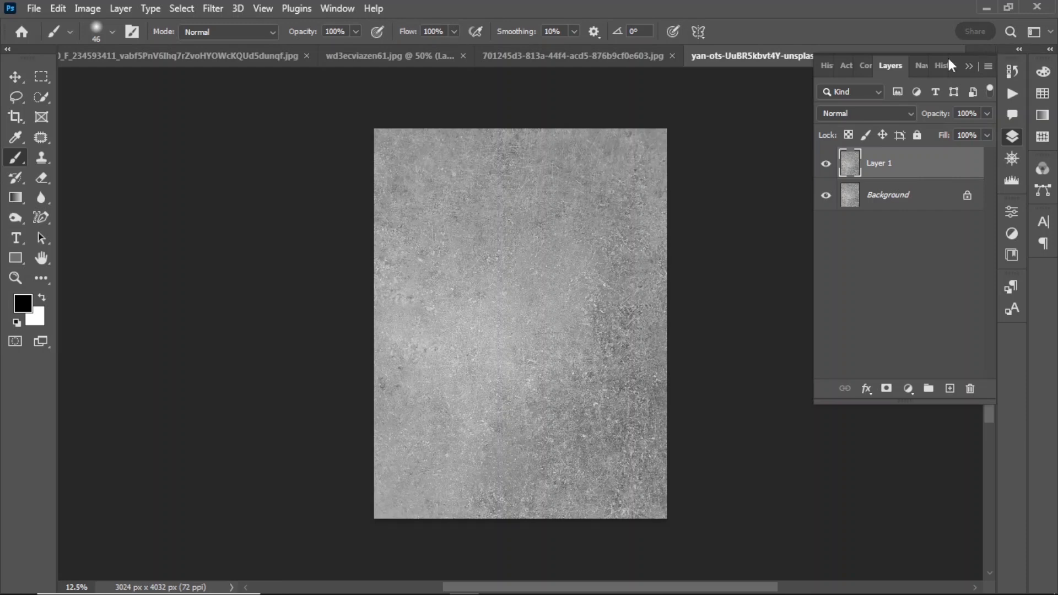
pyautogui.click(196, 58)
pyautogui.click(121, 58)
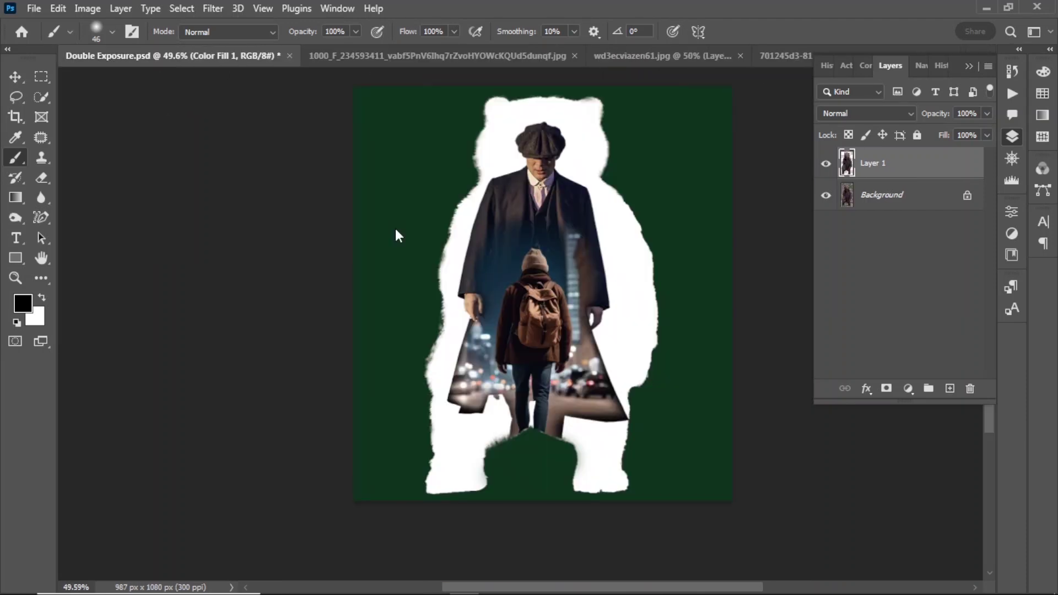
pyautogui.moveTo(584, 302); pyautogui.dragTo(584, 302)
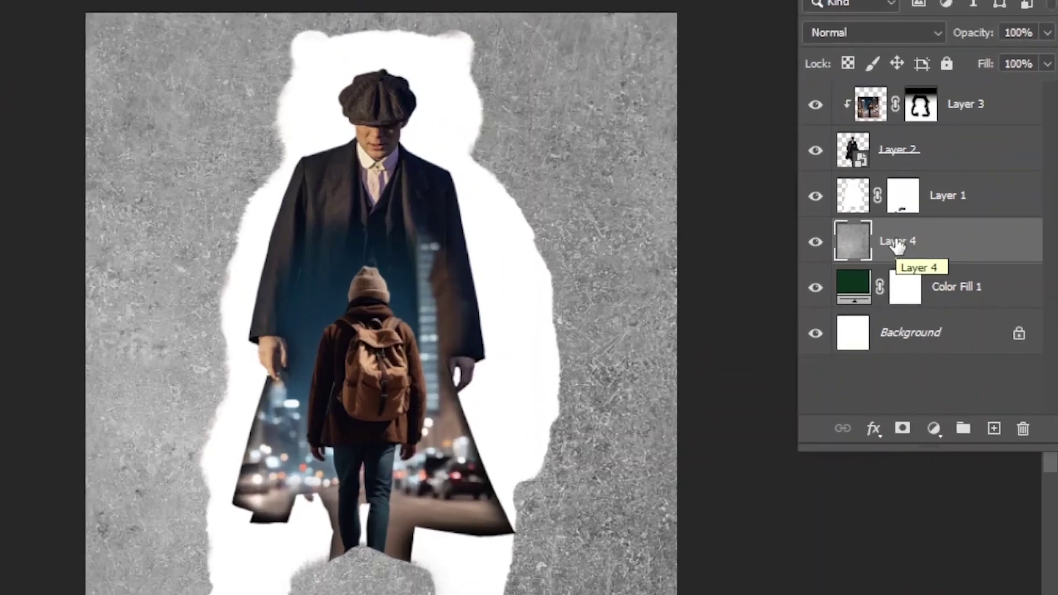
# - Set texture Layer 4 to Overlay blend mode with 60% opacity
pyautogui.click(842, 38)
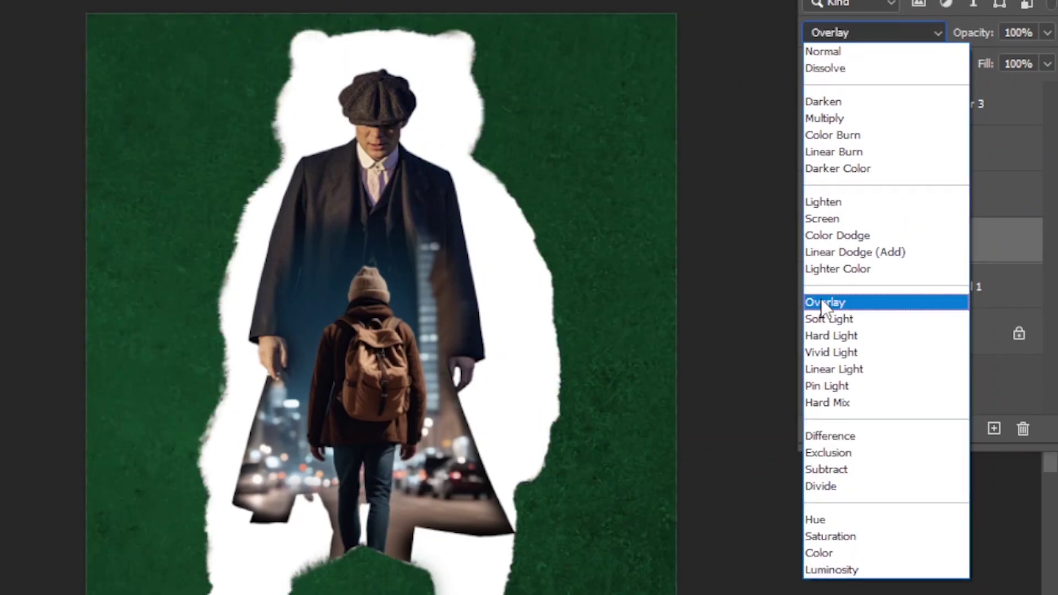
pyautogui.click(823, 303)
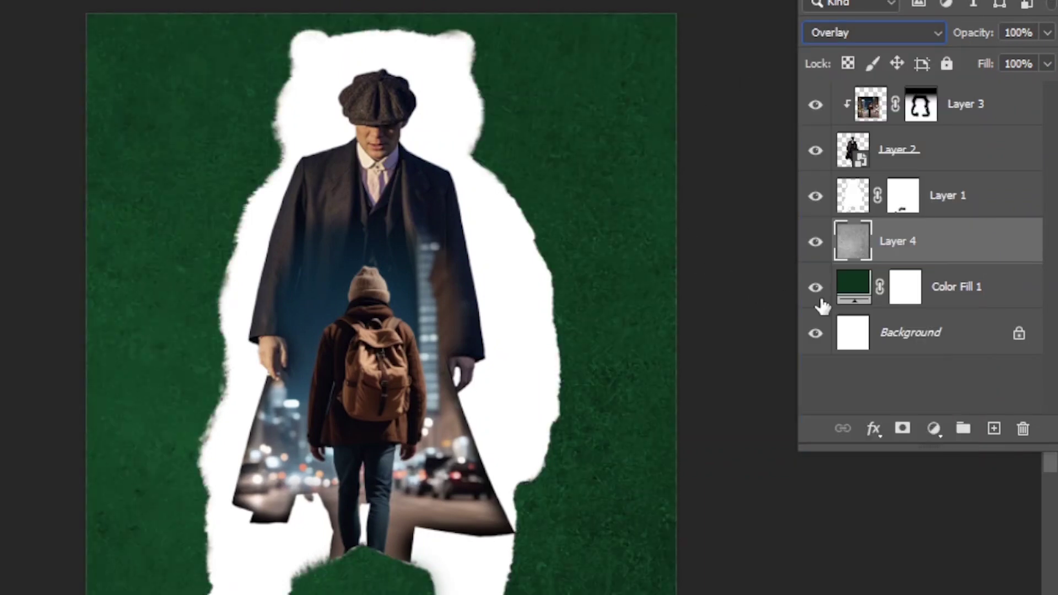
pyautogui.click(1047, 33)
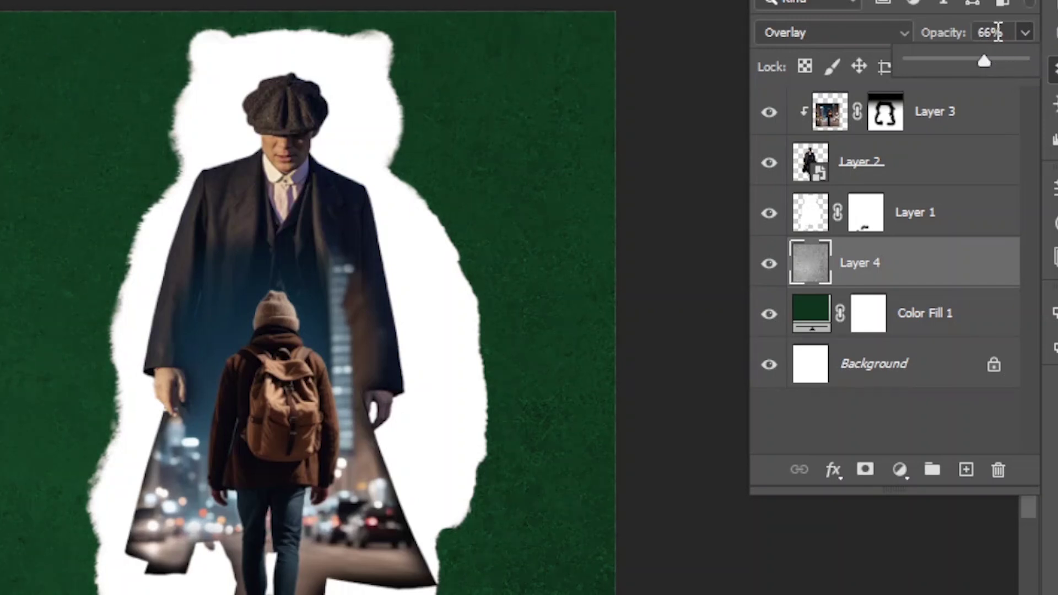
pyautogui.click(956, 46)
pyautogui.write('6')
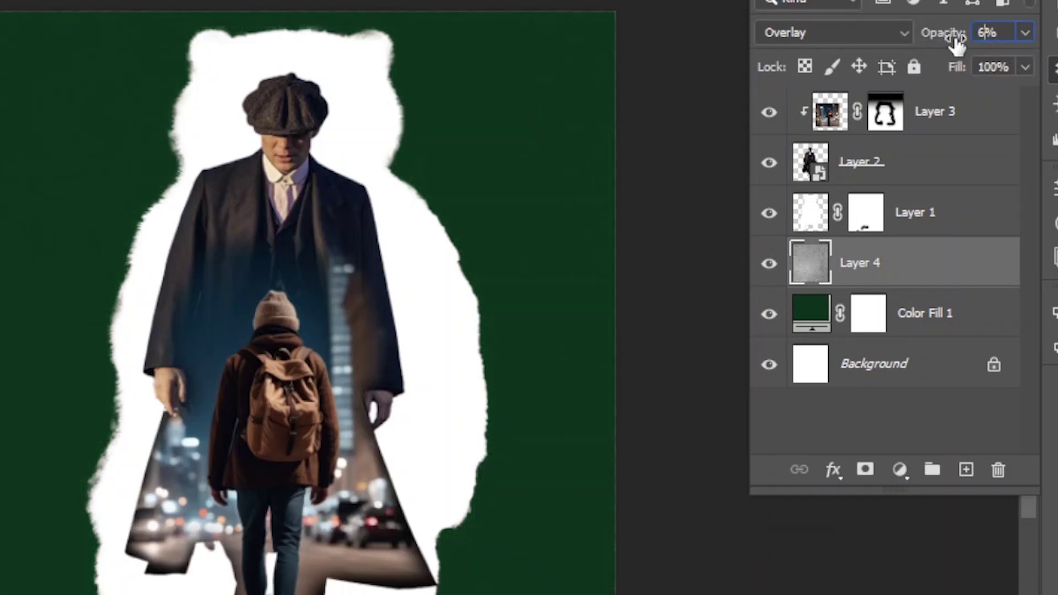
pyautogui.write('0')
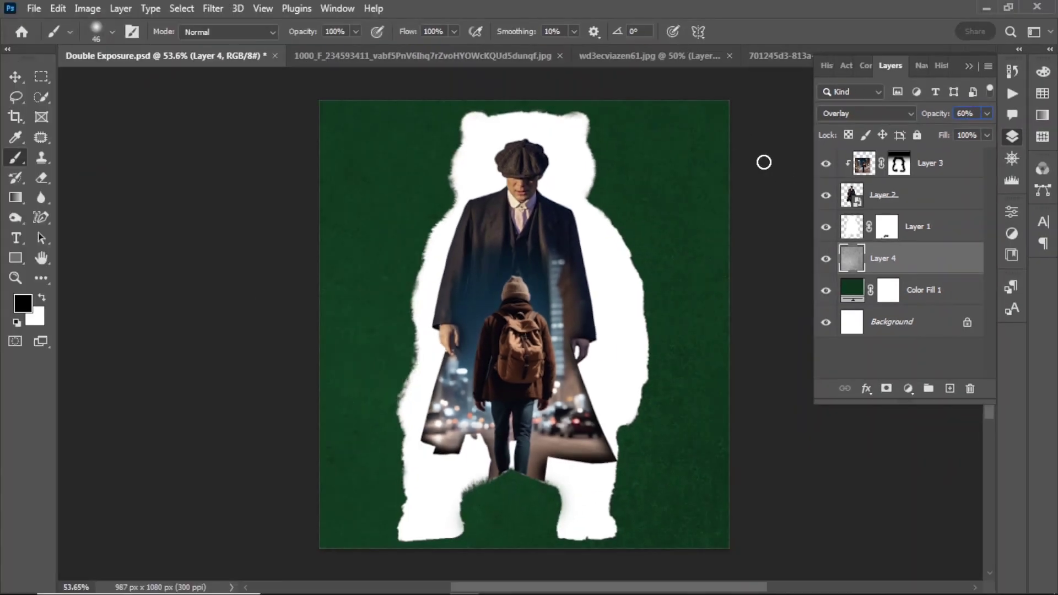